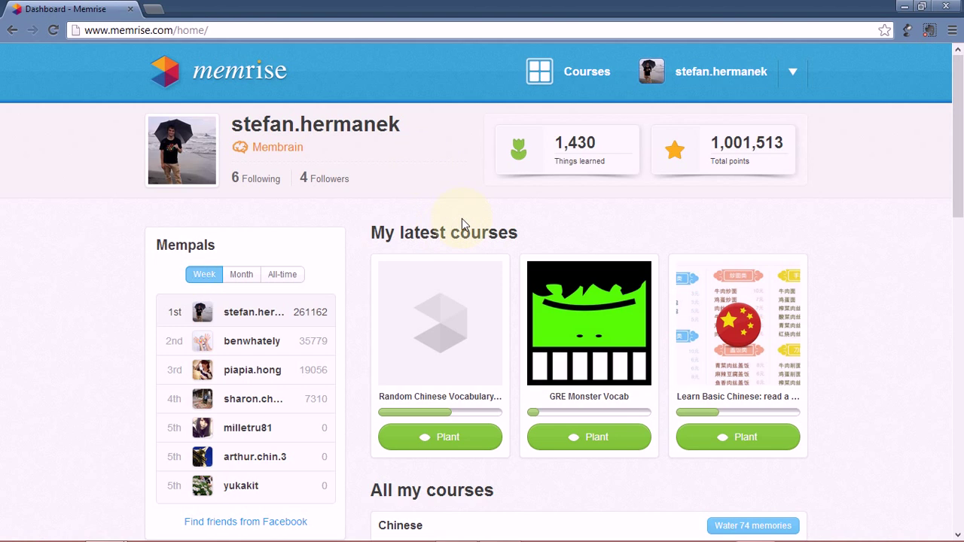
# - Reload the home dashboard and open the form for creating a new course
pyautogui.click(280, 26)
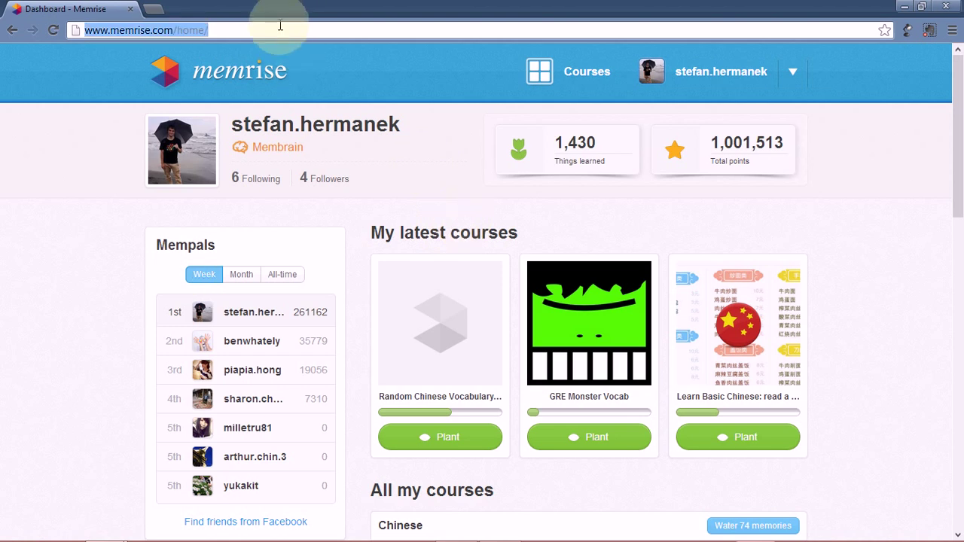
pyautogui.press('Return')
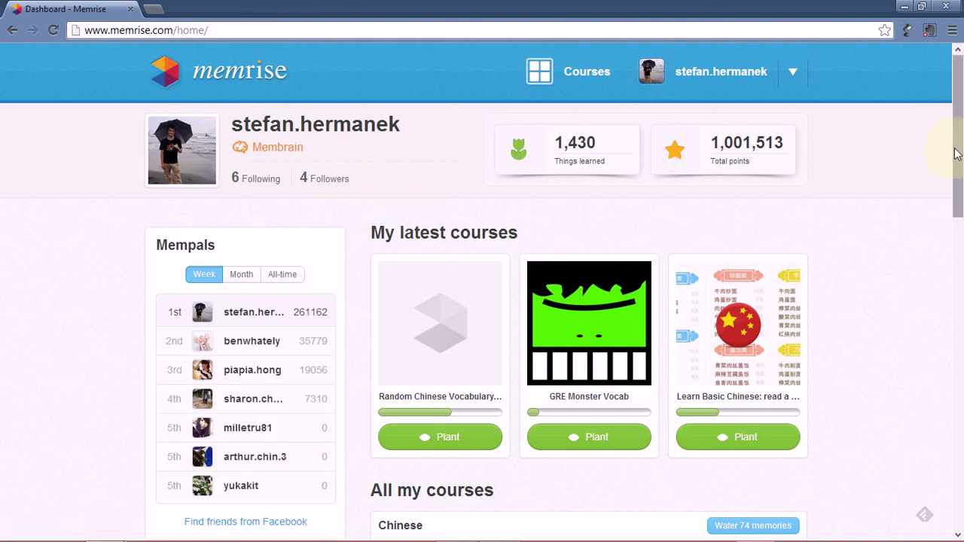
pyautogui.moveTo(955, 140); pyautogui.dragTo(930, 294)
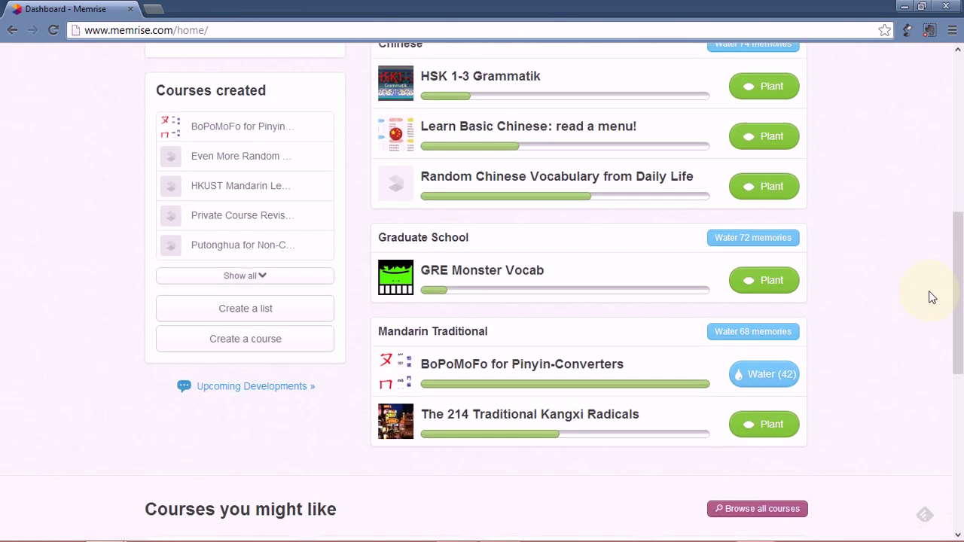
pyautogui.click(240, 341)
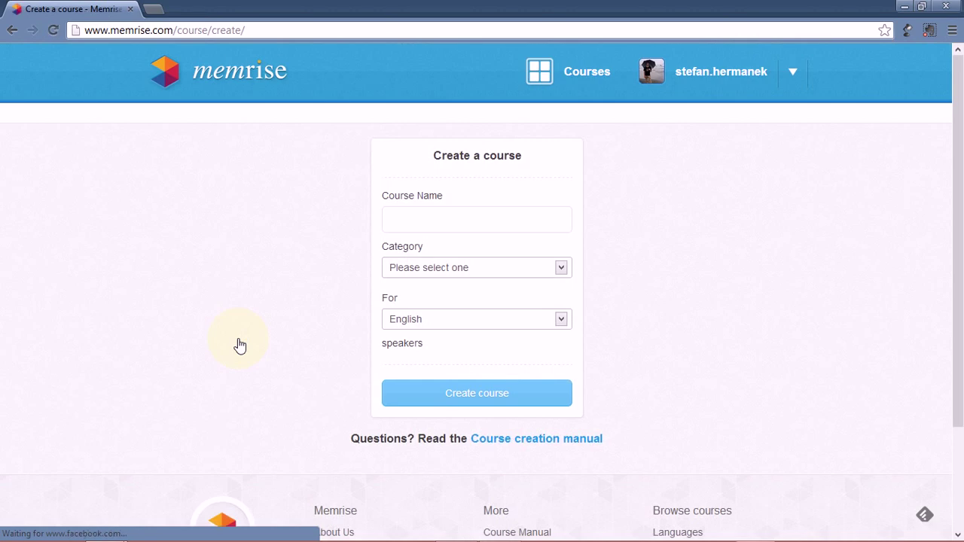
# - Name the new course "Chinese Vocabulary from Daily Life"
pyautogui.click(495, 229)
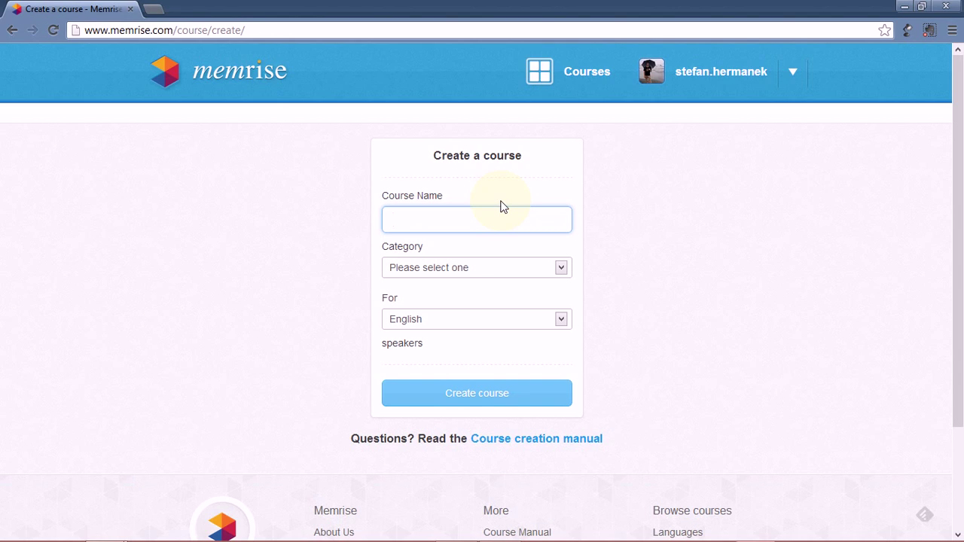
pyautogui.write('Chinese Vocabulary')
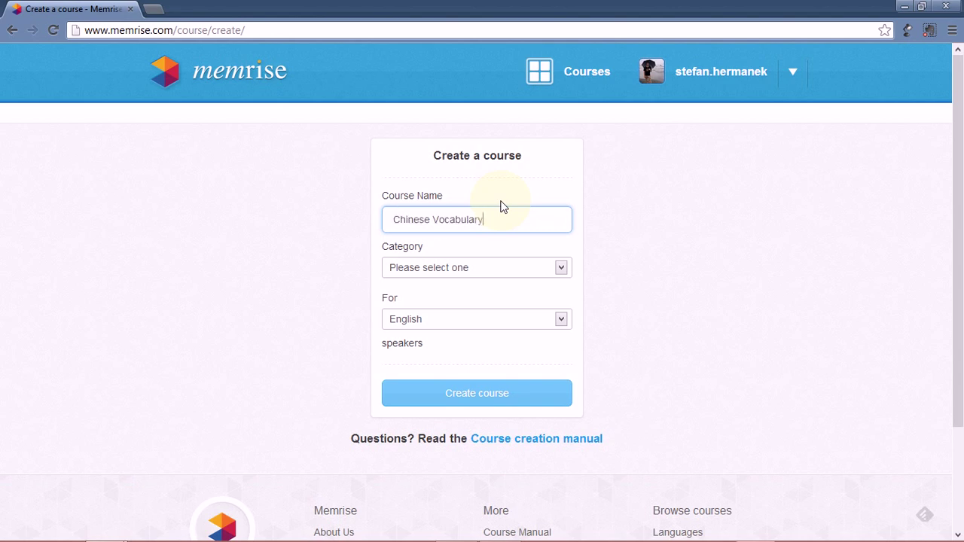
pyautogui.write(' from Daily Life')
pyautogui.press('Tab')
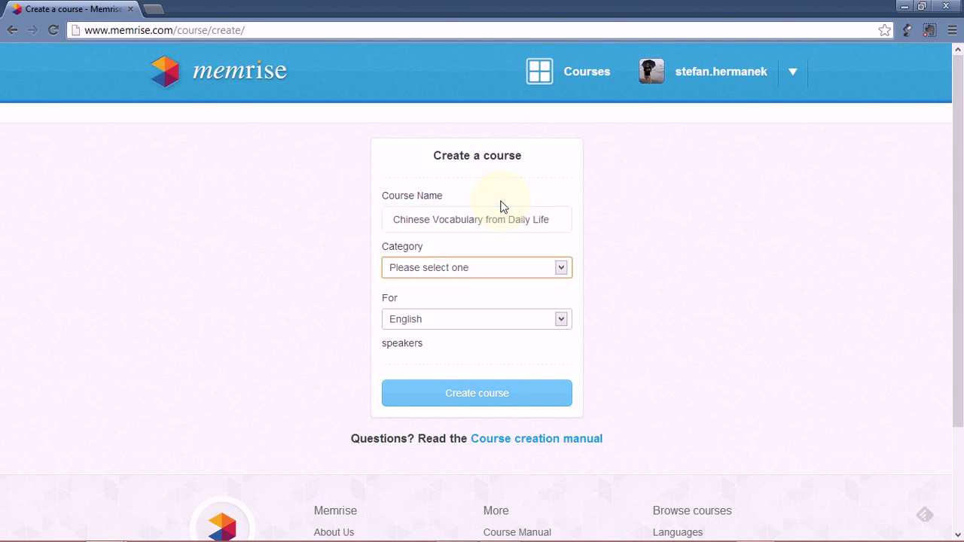
# - Set the course category to Mandarin Traditional under the Chinese languages
pyautogui.click(467, 271)
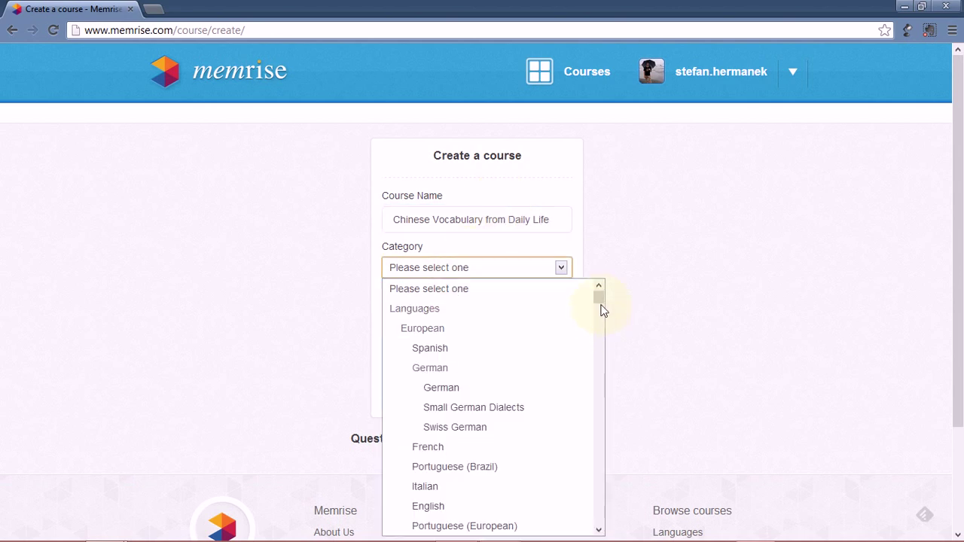
pyautogui.moveTo(603, 309); pyautogui.dragTo(601, 328)
pyautogui.write('chinese')
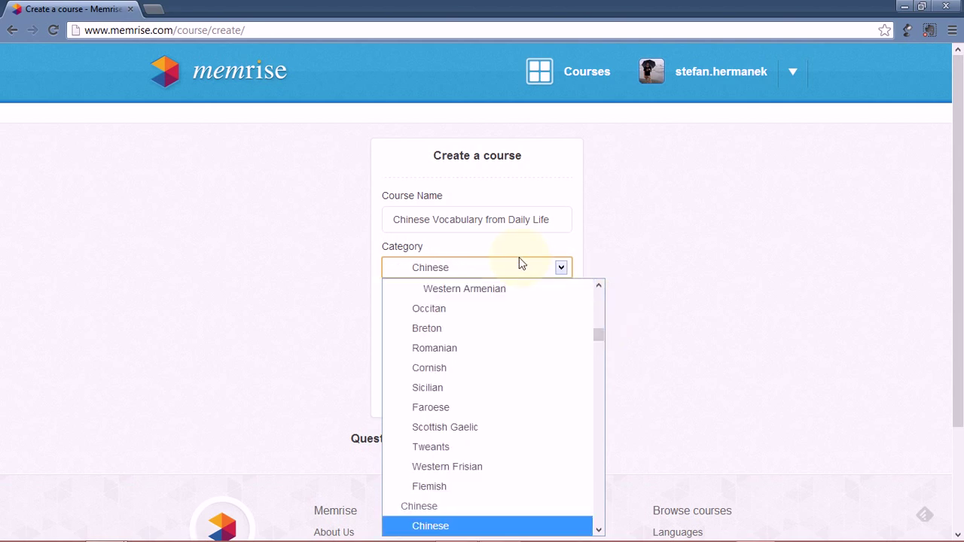
pyautogui.press('Down')
pyautogui.press('Down')
pyautogui.press('Down')
pyautogui.press('Up')
pyautogui.press('Up')
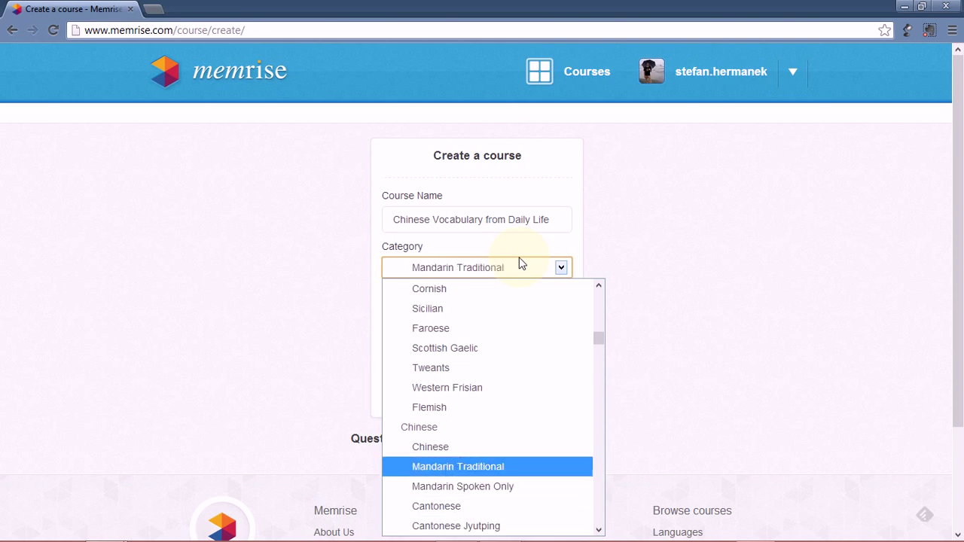
pyautogui.press('Return')
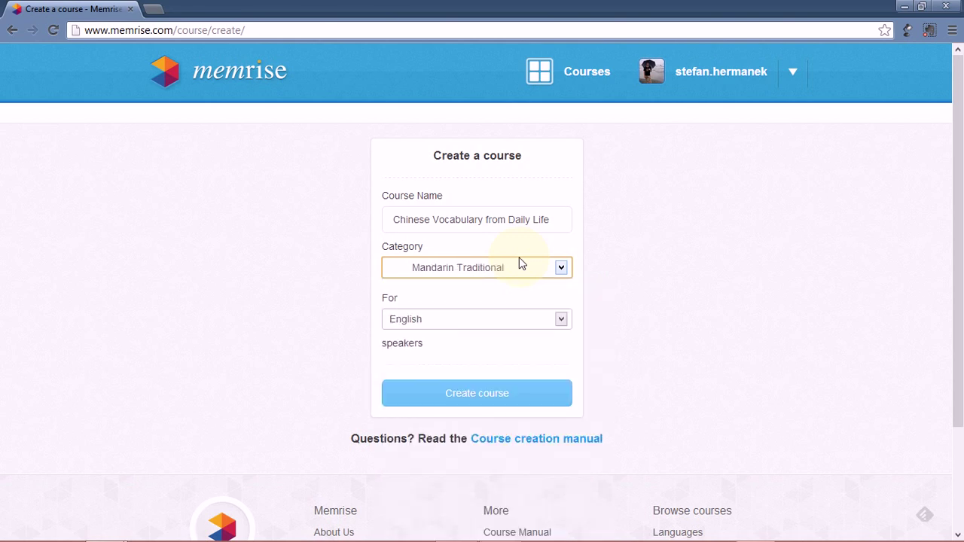
# - Keep English as the speakers' language and create the course
pyautogui.click(455, 328)
pyautogui.click(611, 324)
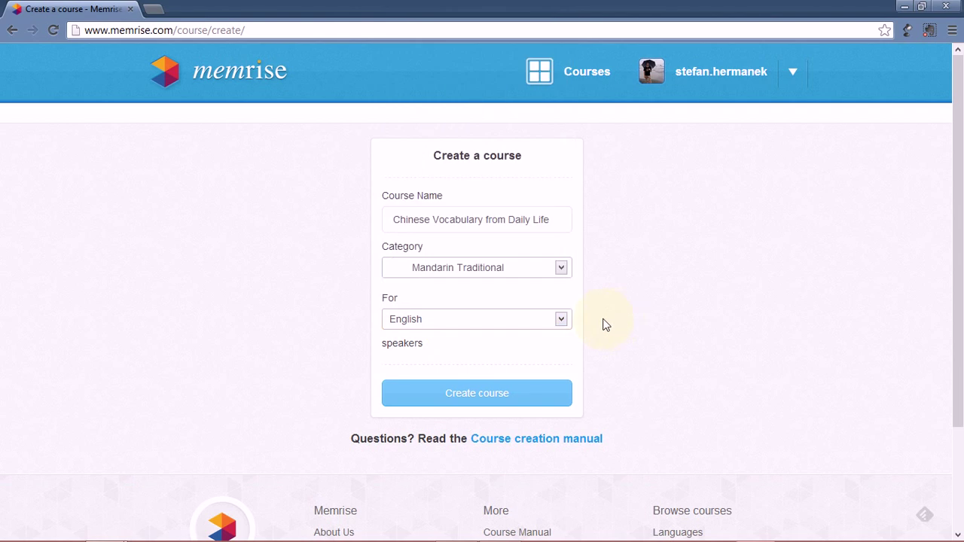
pyautogui.click(496, 399)
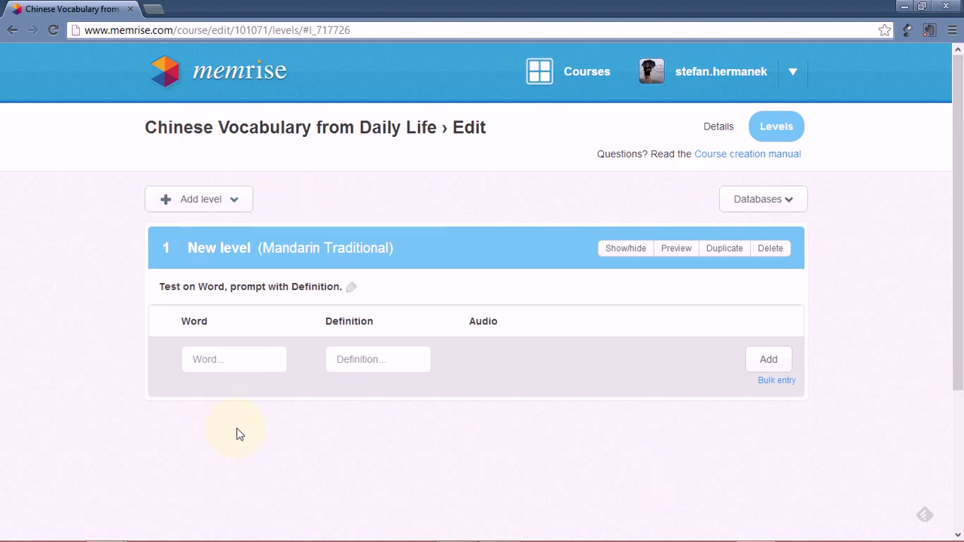
pyautogui.click(232, 200)
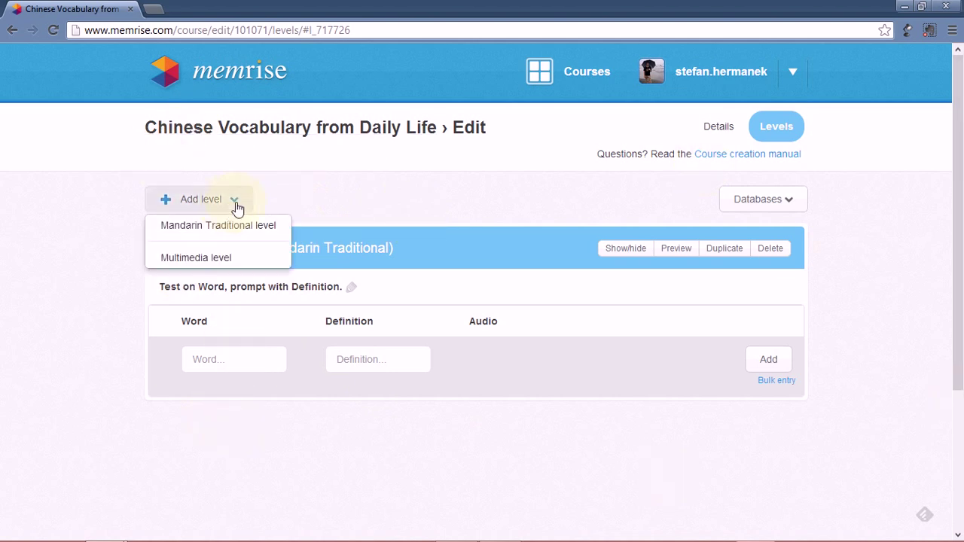
pyautogui.click(269, 190)
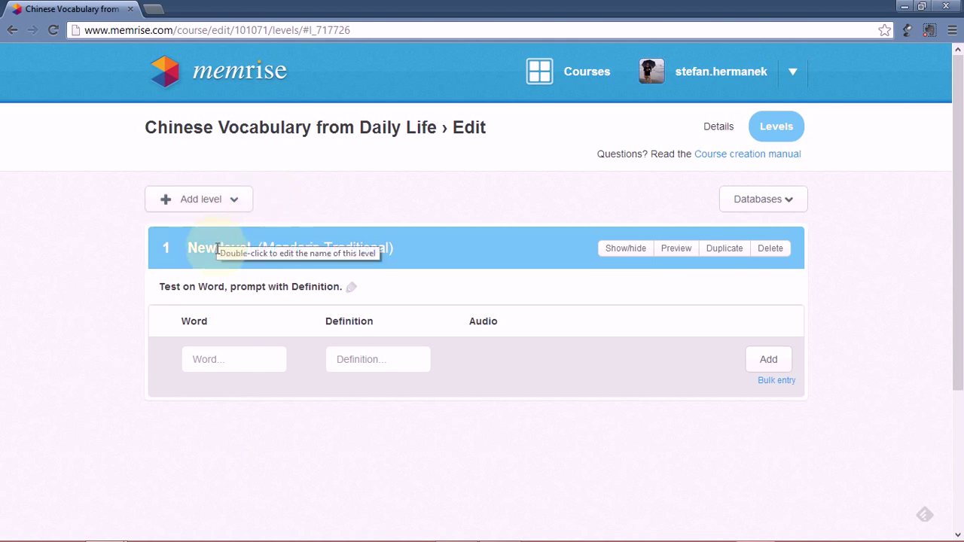
pyautogui.doubleClick(218, 248)
pyautogui.tripleClick(279, 250)
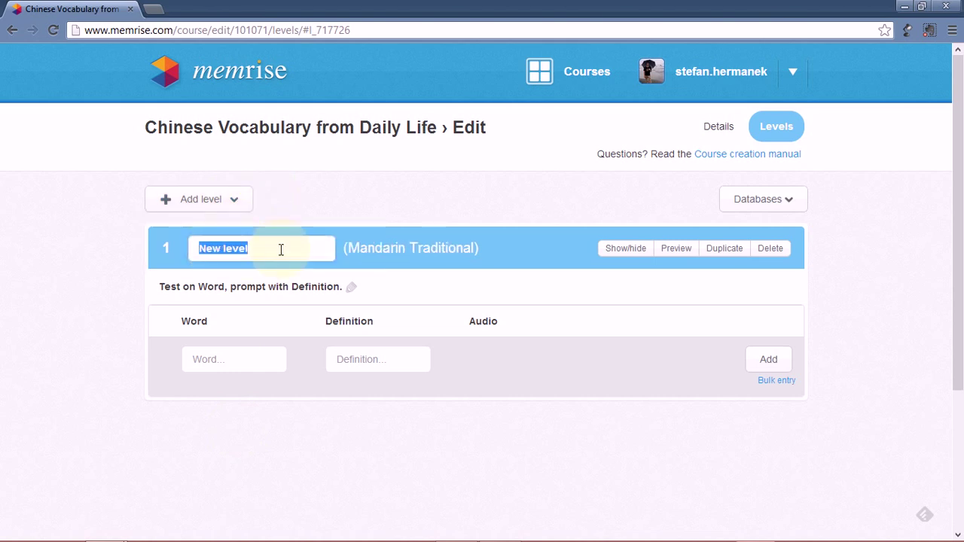
pyautogui.click(362, 198)
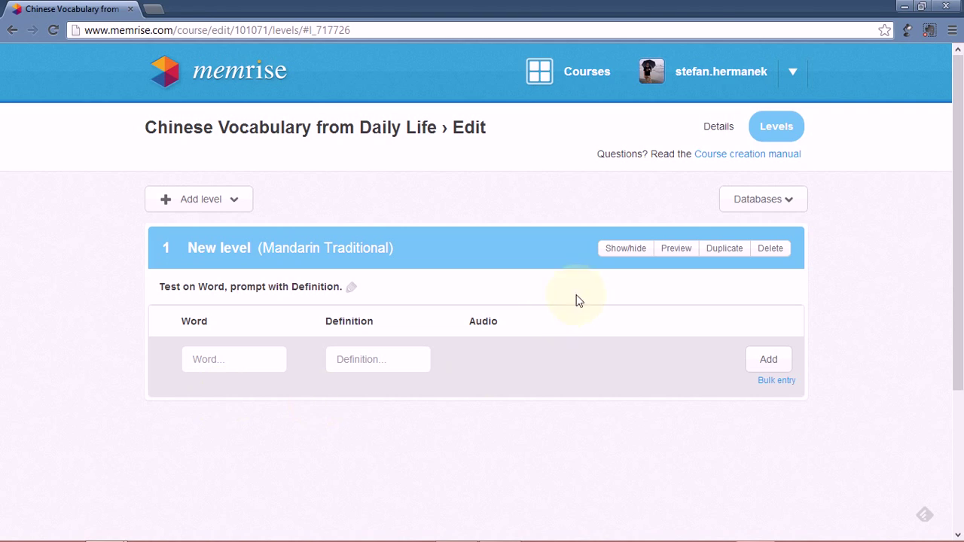
# - View the course's details page with its name, description and status fields, and return to the levels
pyautogui.click(720, 128)
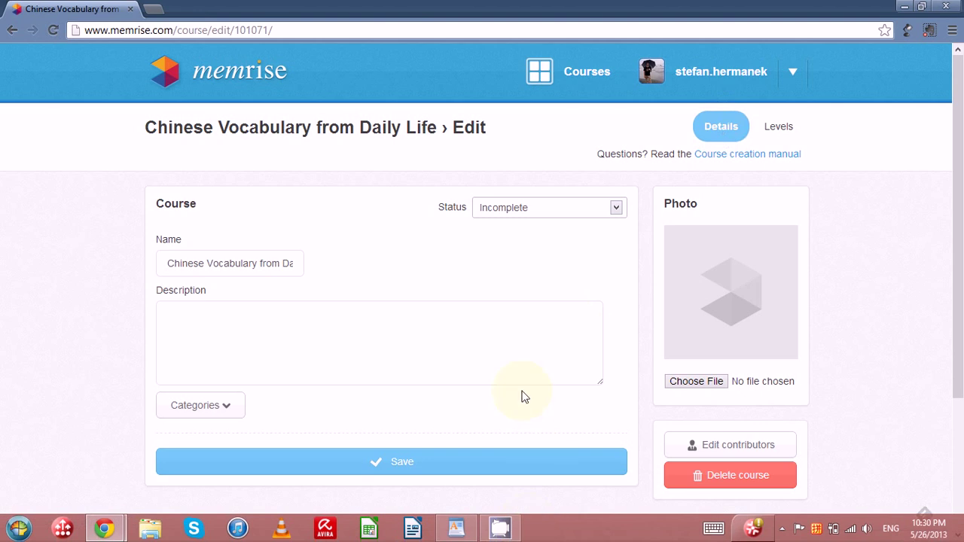
pyautogui.click(253, 267)
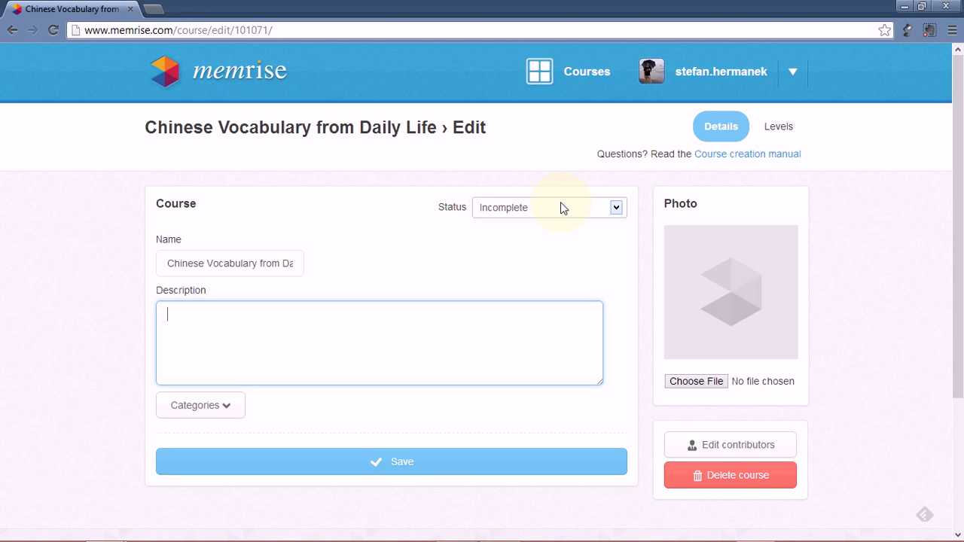
pyautogui.click(788, 139)
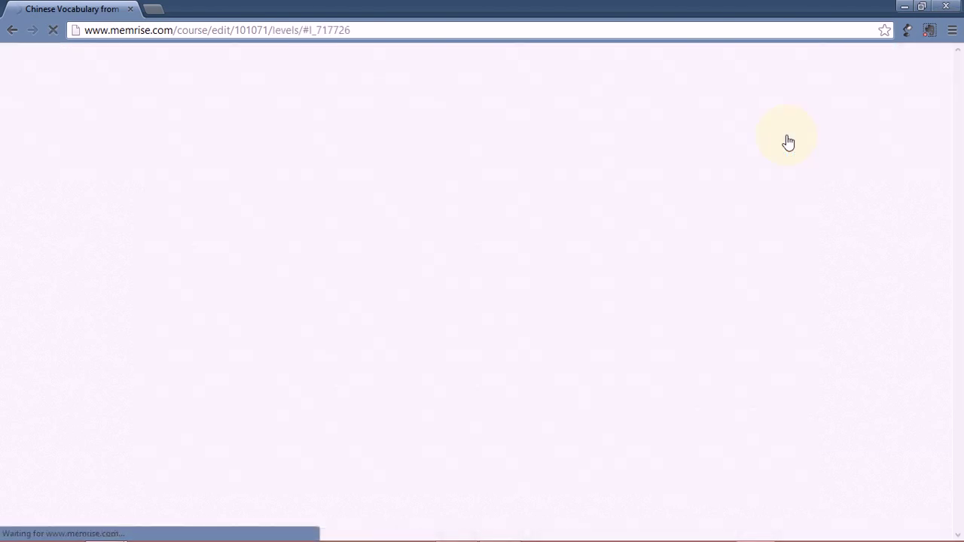
# - Start a new database for the course and name it "Chinese Vocabulary from Daily Life"
pyautogui.click(761, 199)
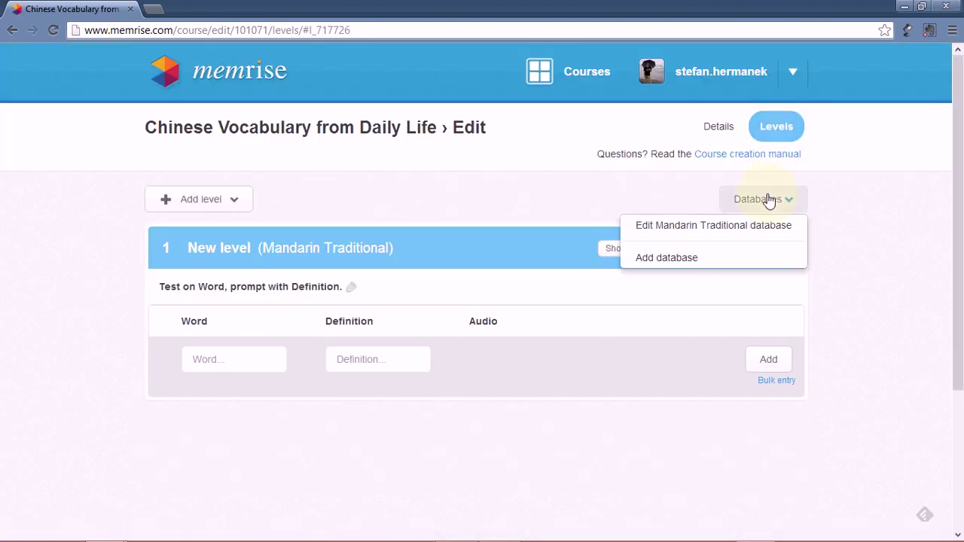
pyautogui.click(699, 260)
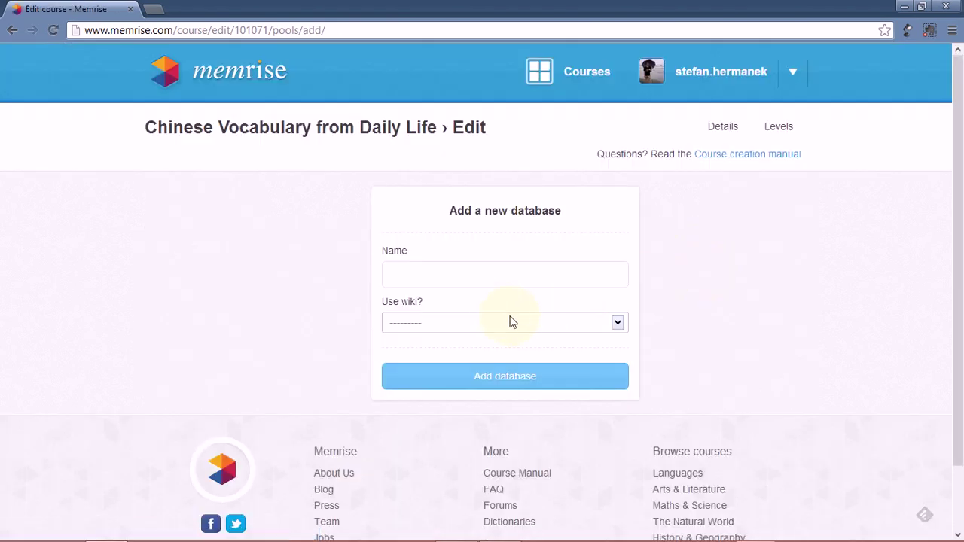
pyautogui.click(512, 274)
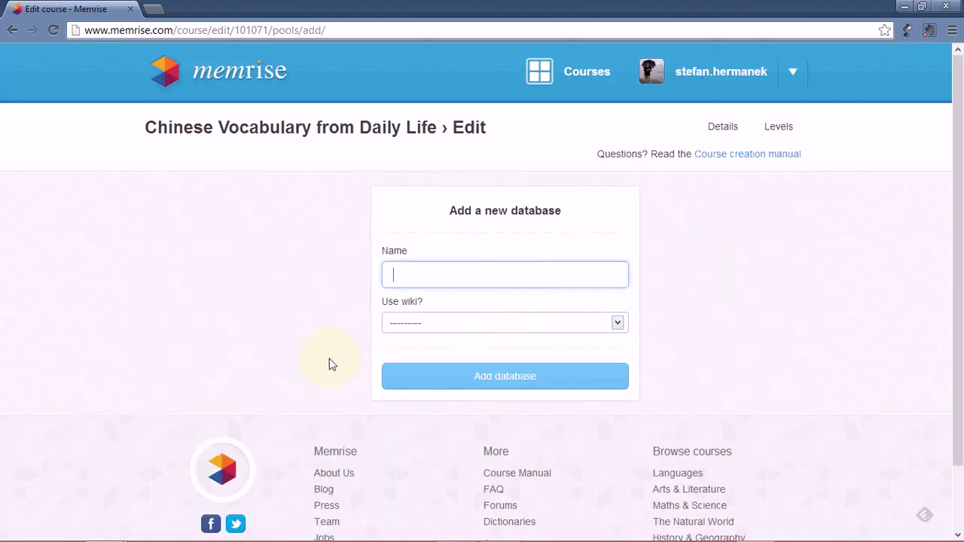
pyautogui.write('Chinese')
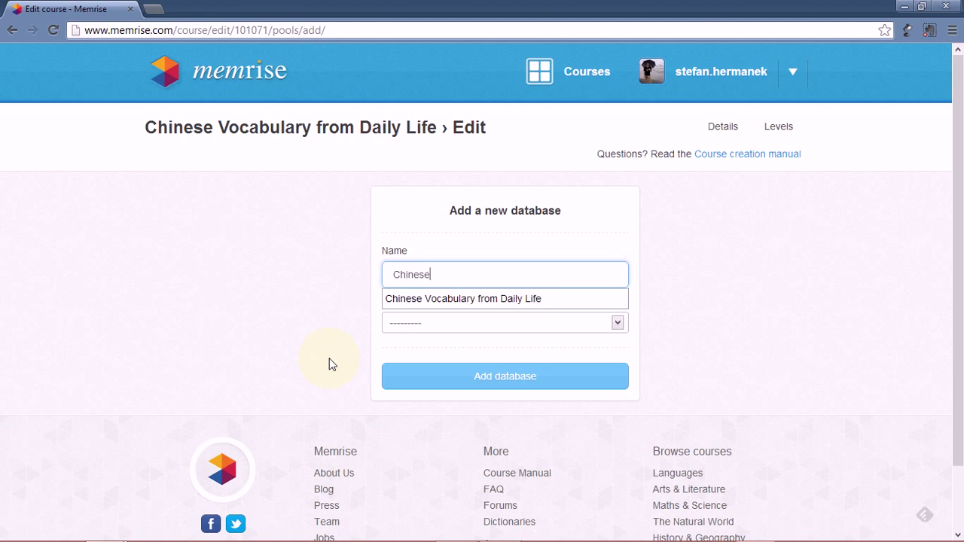
pyautogui.press('Down')
pyautogui.press('Return')
pyautogui.press('Tab')
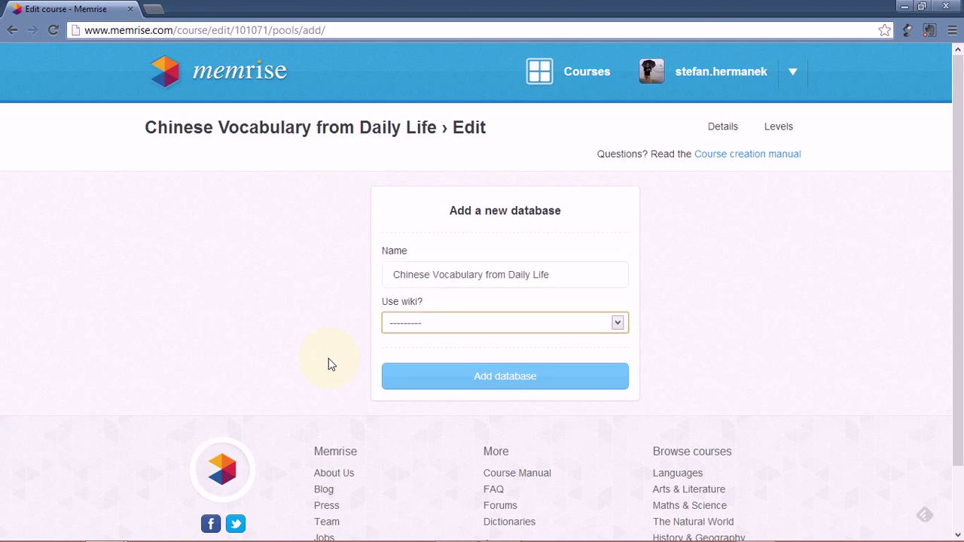
# - Select Mandarin (traditional), id=1012, as the wiki for the new database and add the database
pyautogui.click(467, 321)
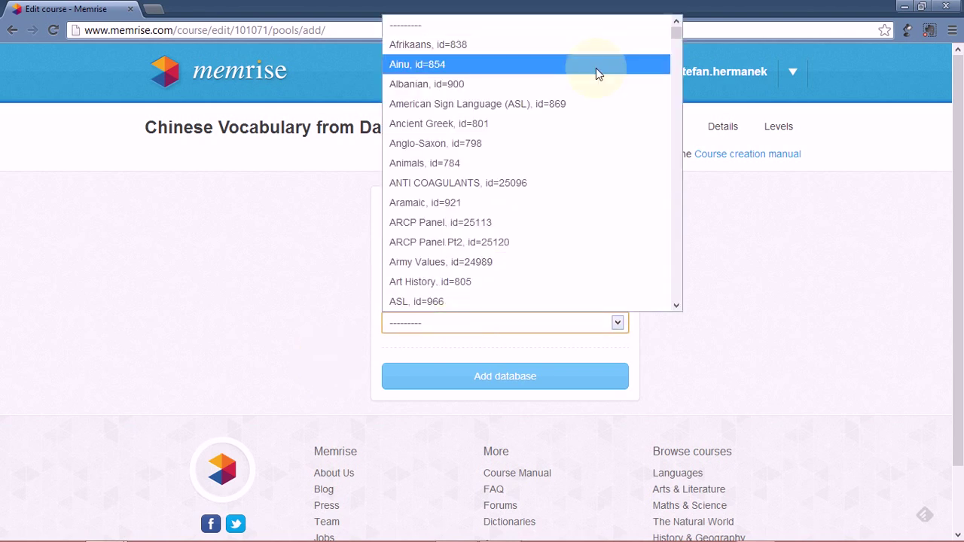
pyautogui.click(668, 262)
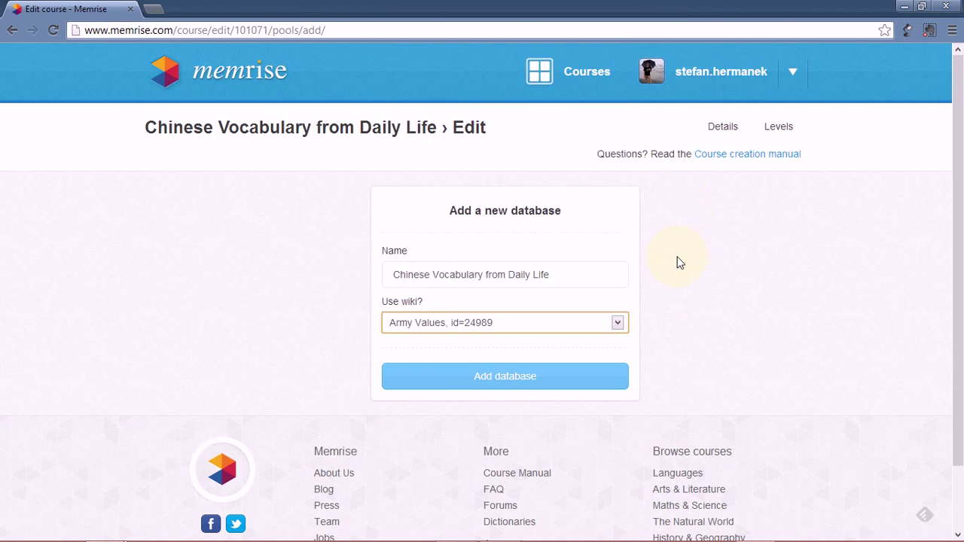
pyautogui.click(591, 322)
pyautogui.write('chi')
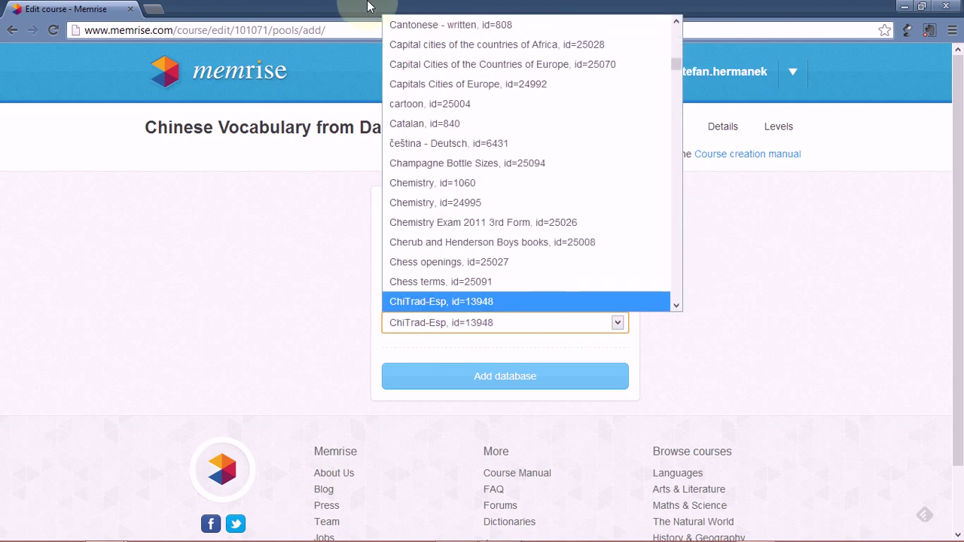
pyautogui.press('Down')
pyautogui.press('Down')
pyautogui.press('Down')
pyautogui.press('Up')
pyautogui.press('Up')
pyautogui.press('Up')
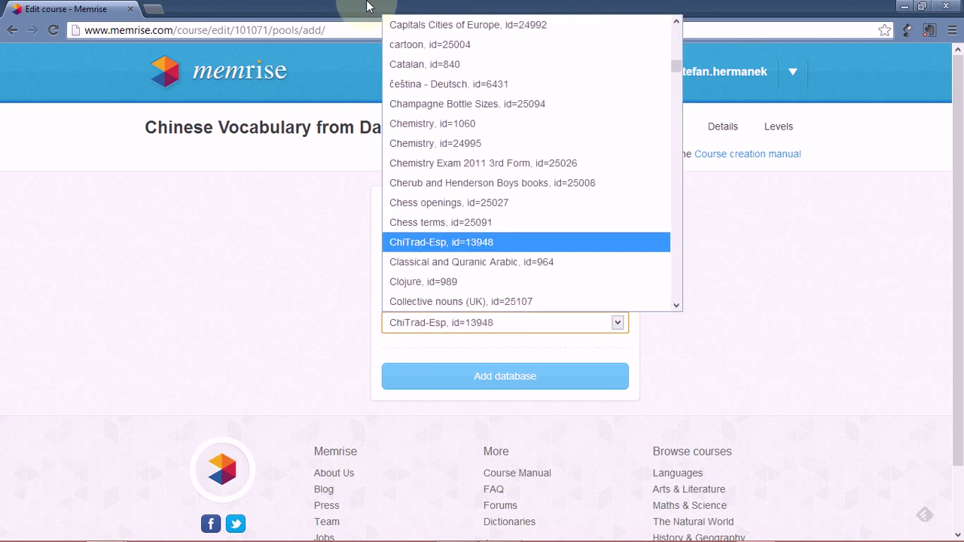
pyautogui.click(680, 104)
pyautogui.moveTo(678, 94); pyautogui.dragTo(680, 181)
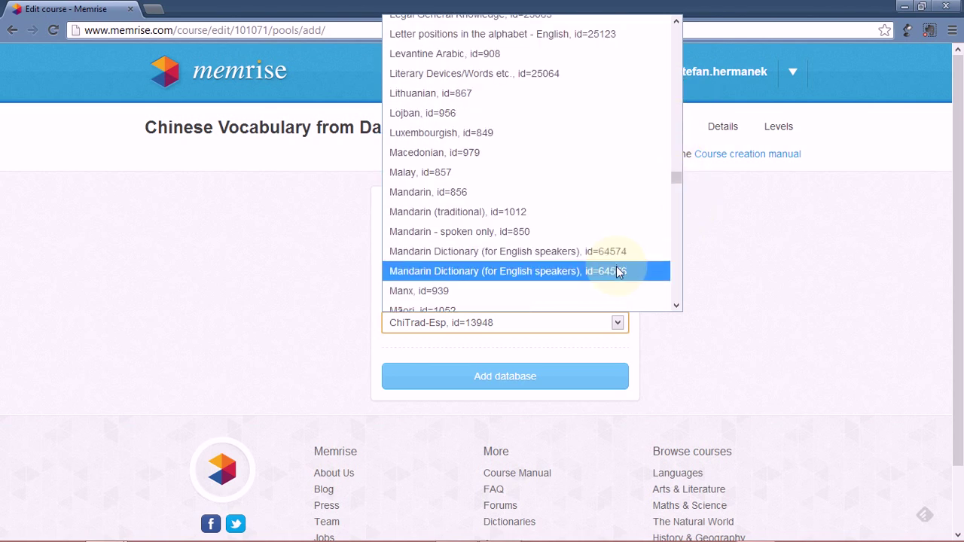
pyautogui.click(609, 214)
pyautogui.click(523, 381)
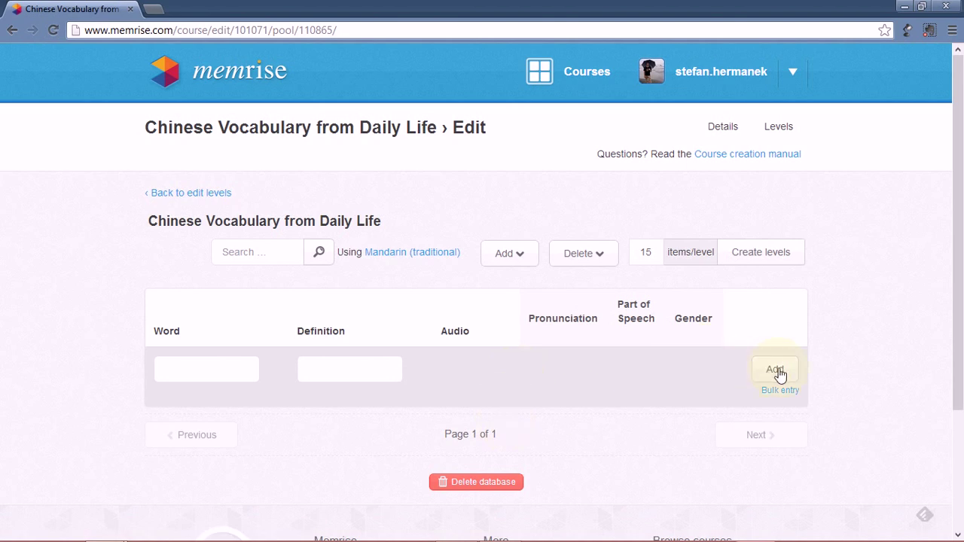
# - Return to the course's levels and view which kinds of level can be added
pyautogui.click(188, 196)
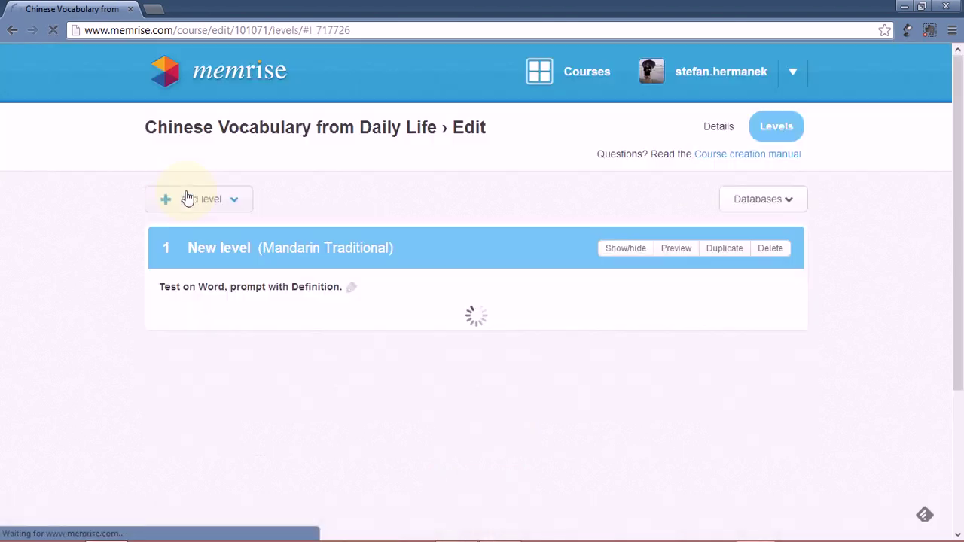
pyautogui.click(242, 199)
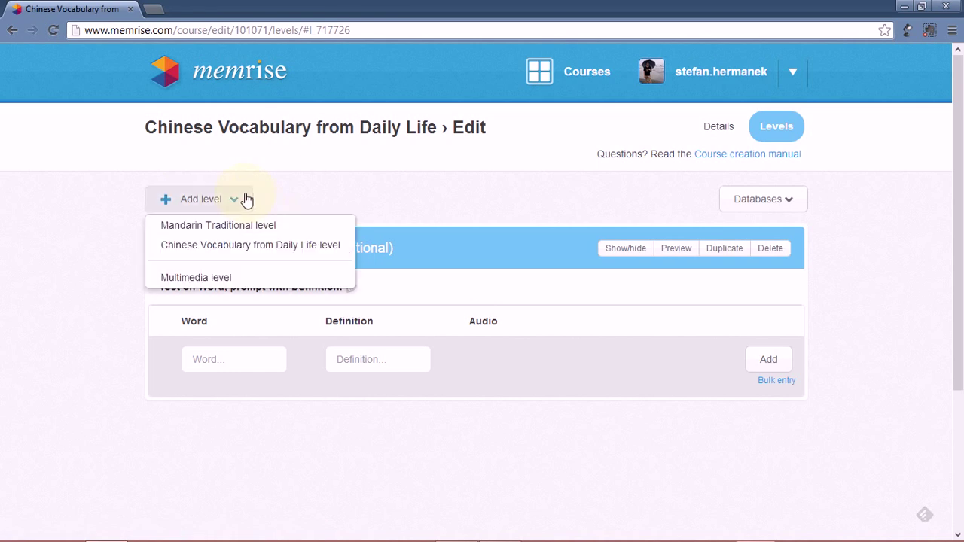
pyautogui.click(303, 191)
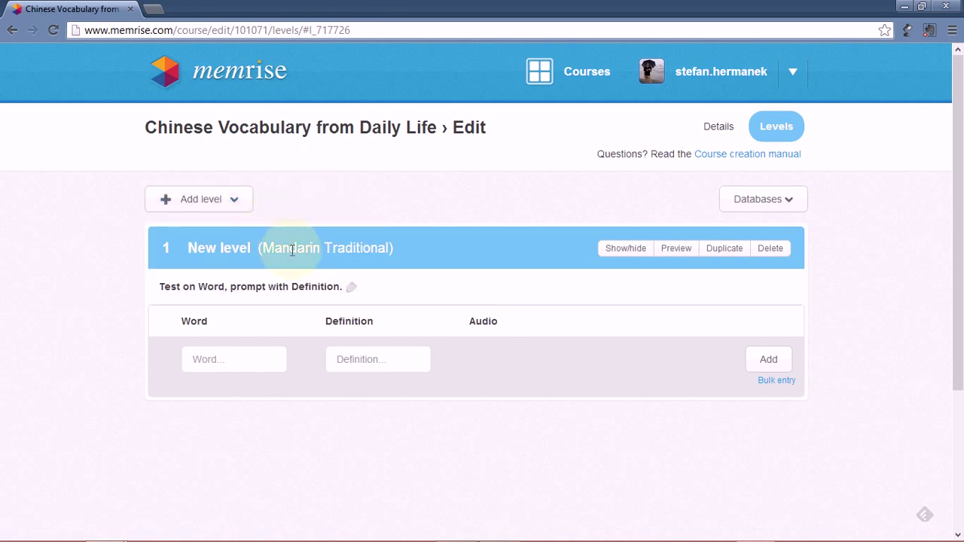
pyautogui.click(218, 202)
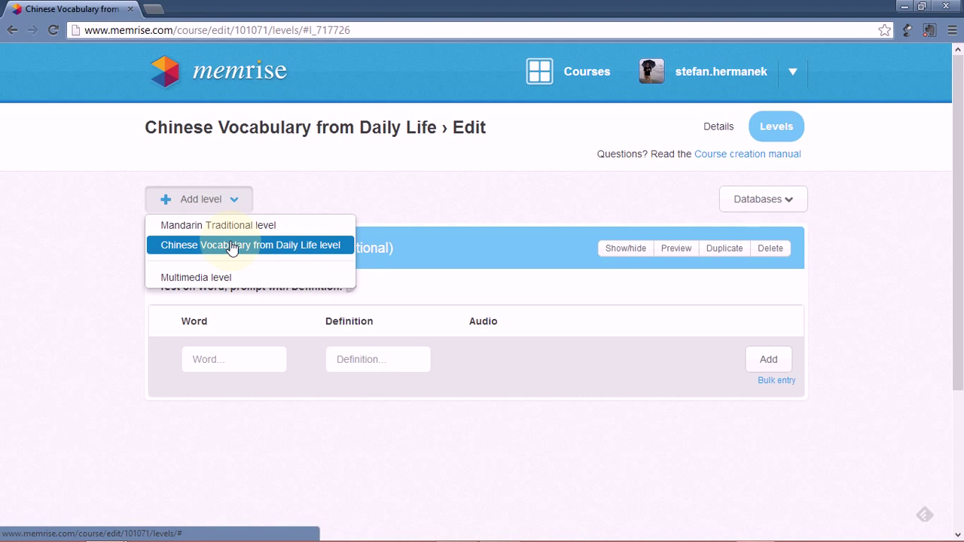
pyautogui.click(335, 195)
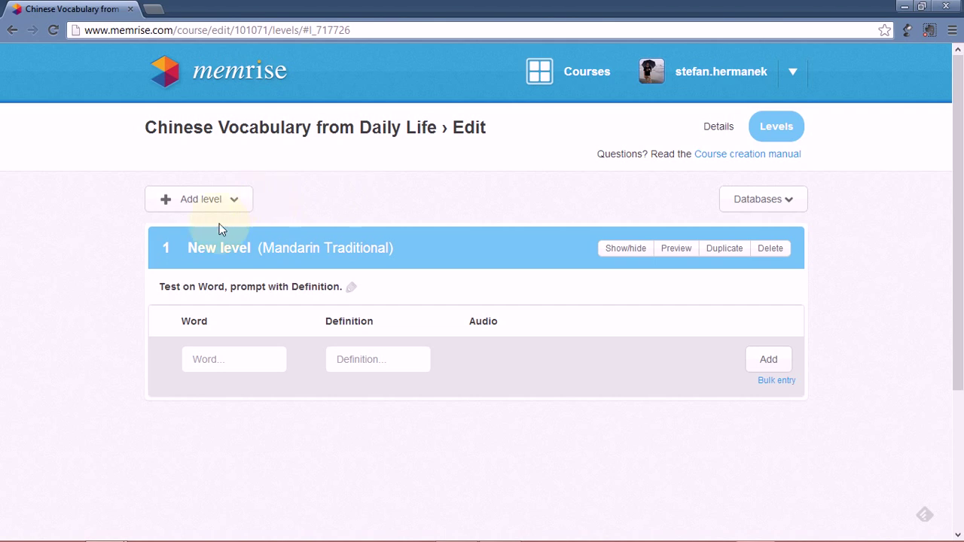
# - Rename the new Mandarin Traditional level to "Level 1"
pyautogui.doubleClick(218, 247)
pyautogui.write('L')
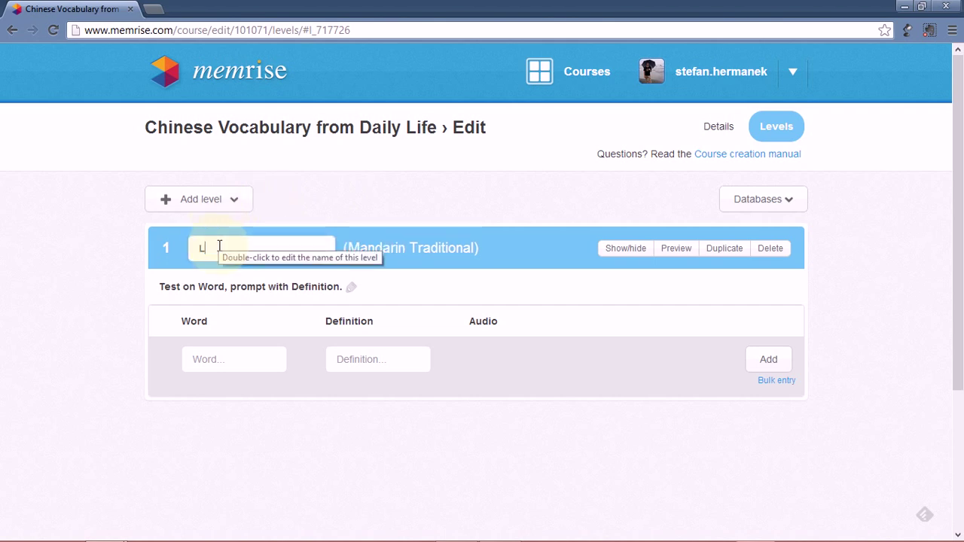
pyautogui.write('evel 1')
pyautogui.press('Return')
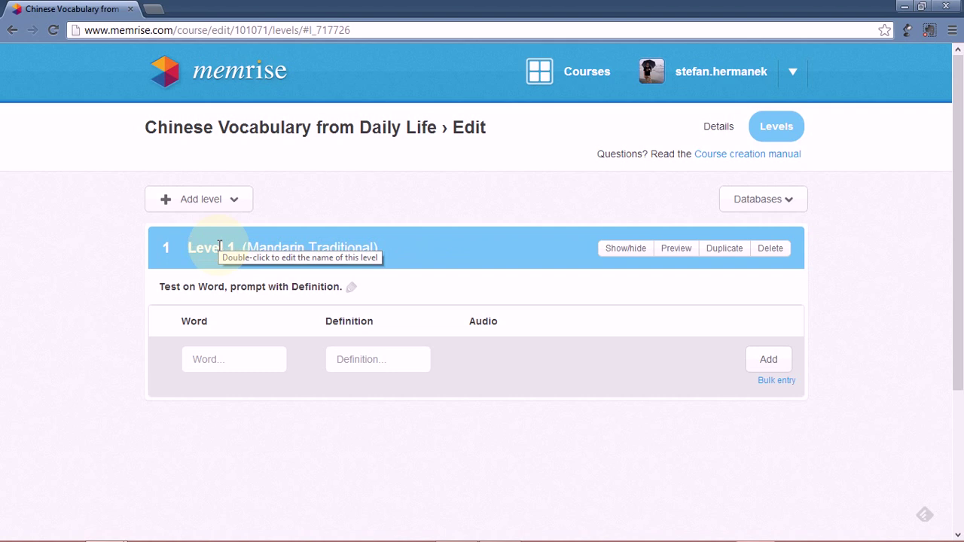
# - Set Level 1 to test on Definition and prompt with Word, and save the change
pyautogui.click(350, 290)
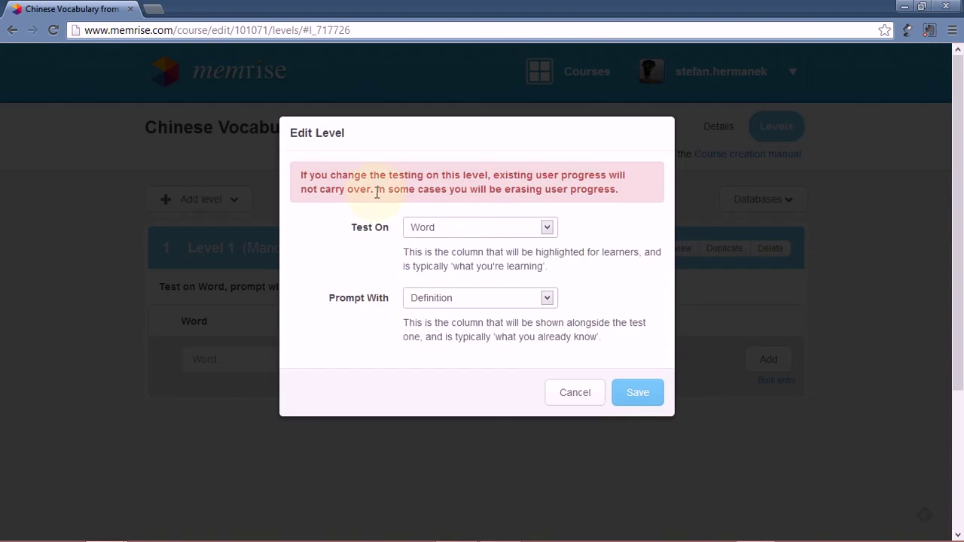
pyautogui.click(480, 240)
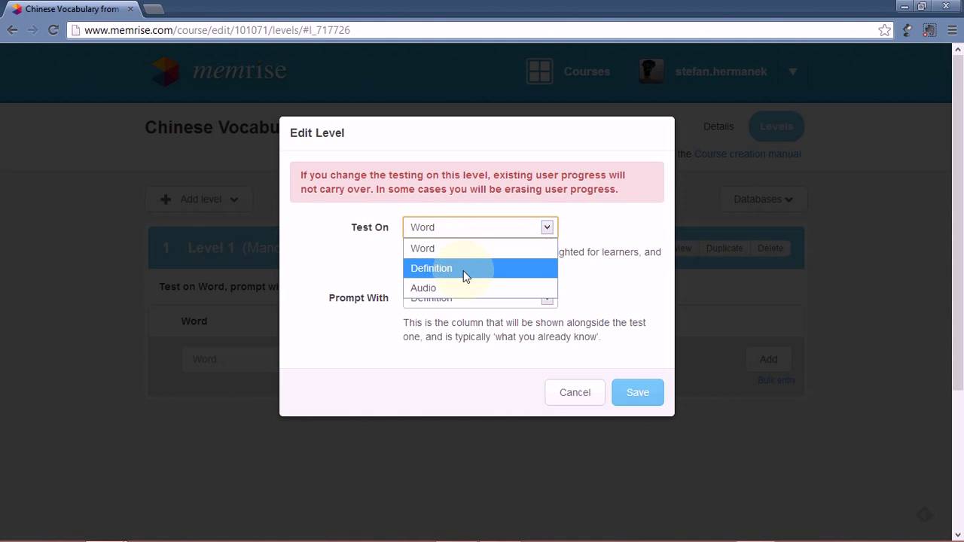
pyautogui.click(463, 270)
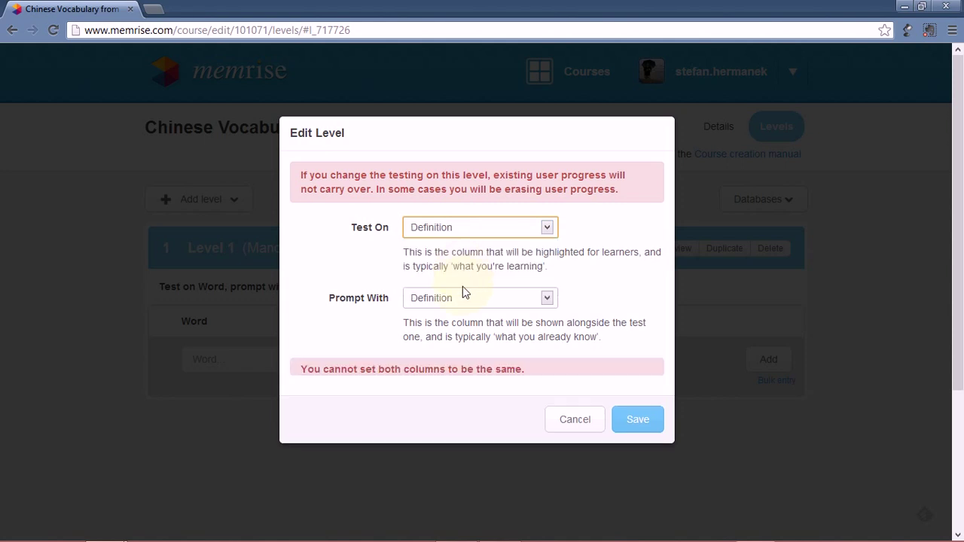
pyautogui.click(459, 299)
pyautogui.click(447, 323)
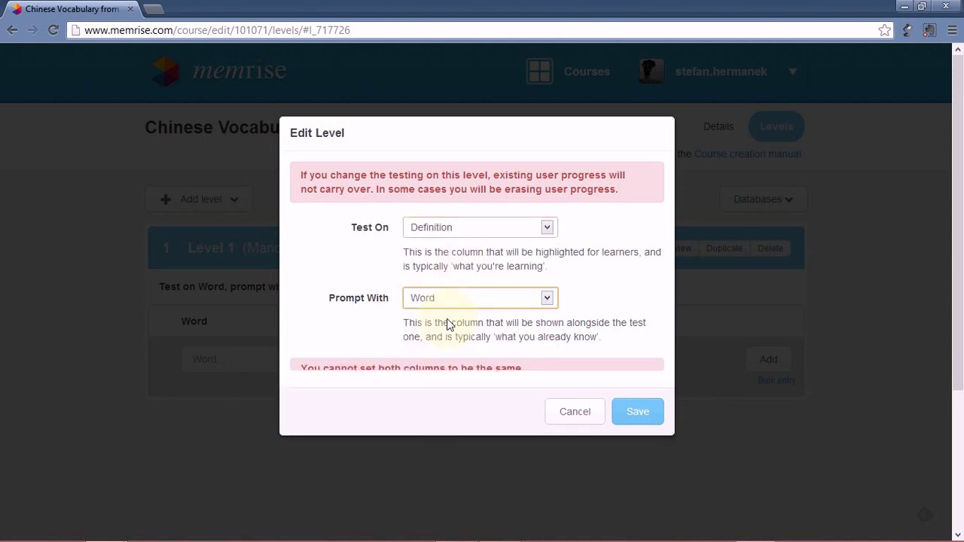
pyautogui.click(640, 393)
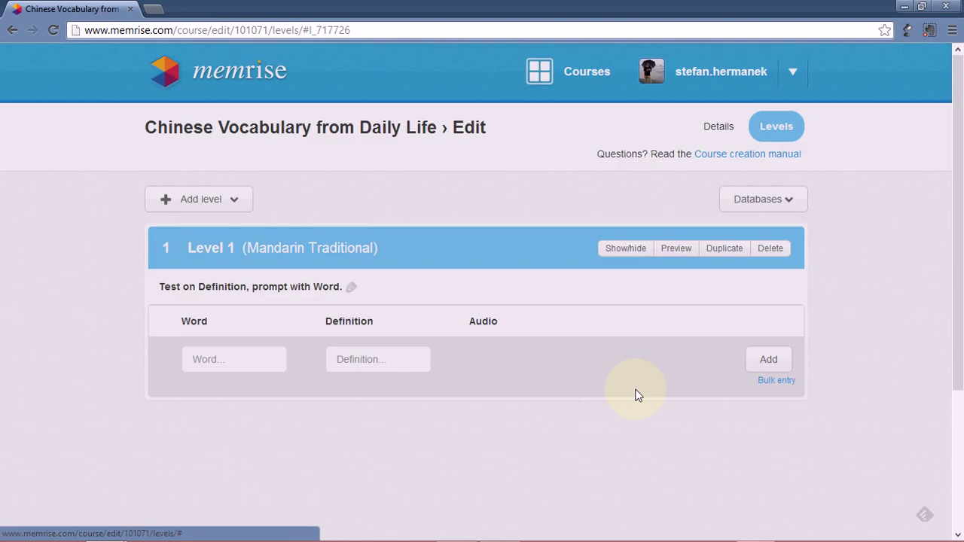
# - Add the word 你好 to Level 1 using Chinese input
pyautogui.click(253, 363)
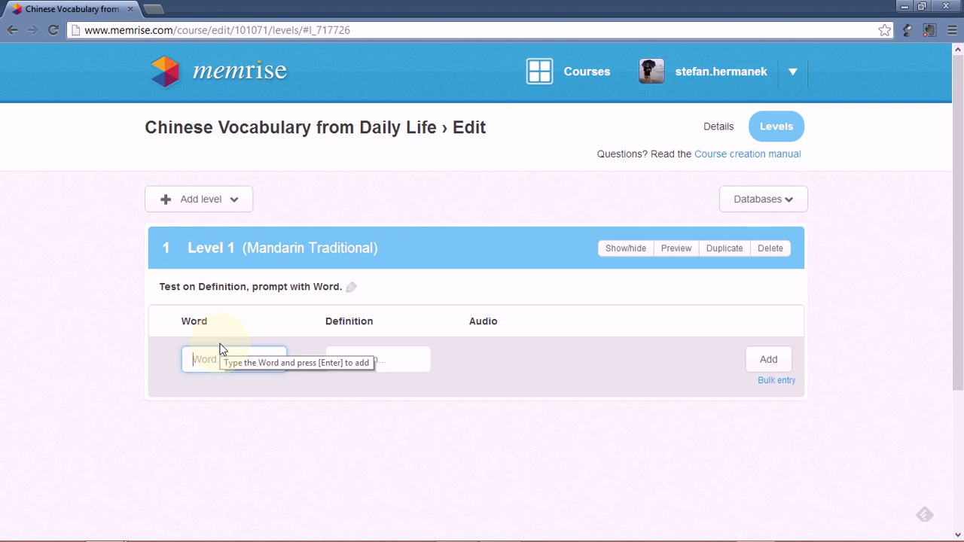
pyautogui.hotkey('ctrl', 'shift')
pyautogui.write('nihao')
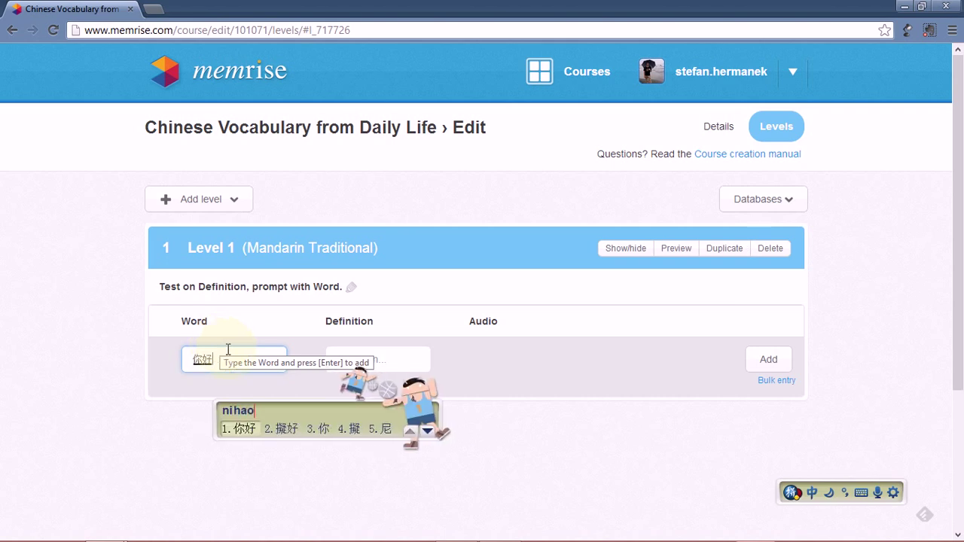
pyautogui.press('space')
pyautogui.press('Return')
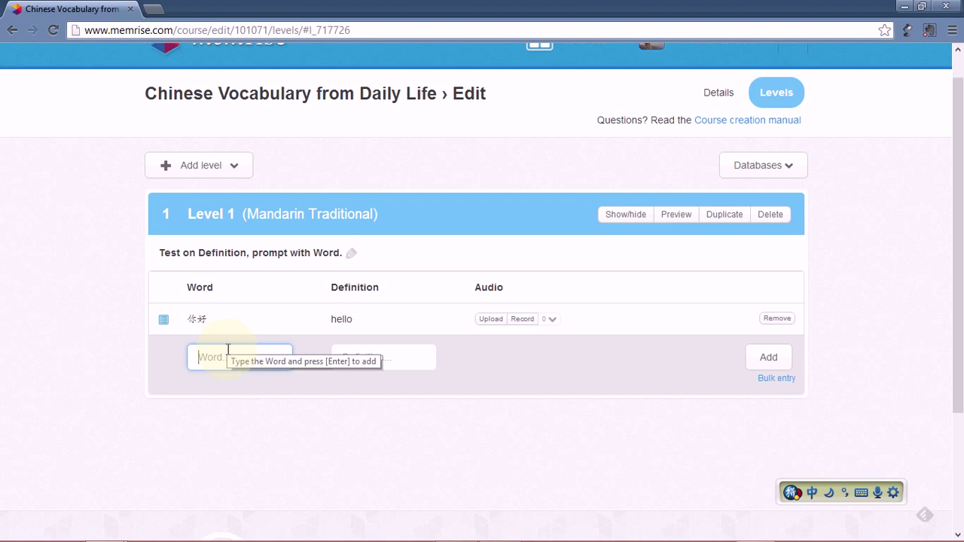
# - Start a bulk entry for Level 1 and paste in the whole vocabulary list copied from the WordPad document
pyautogui.moveTo(213, 327)
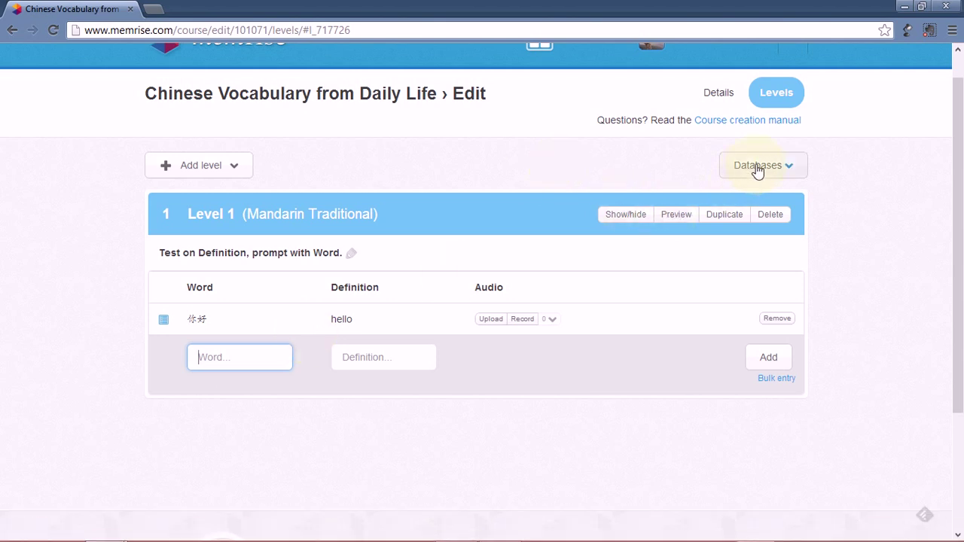
pyautogui.click(763, 380)
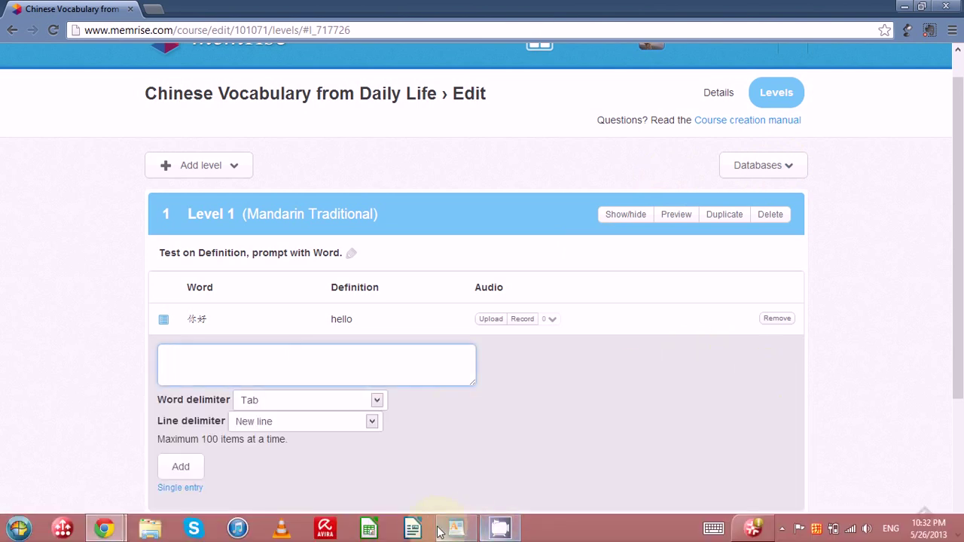
pyautogui.click(456, 528)
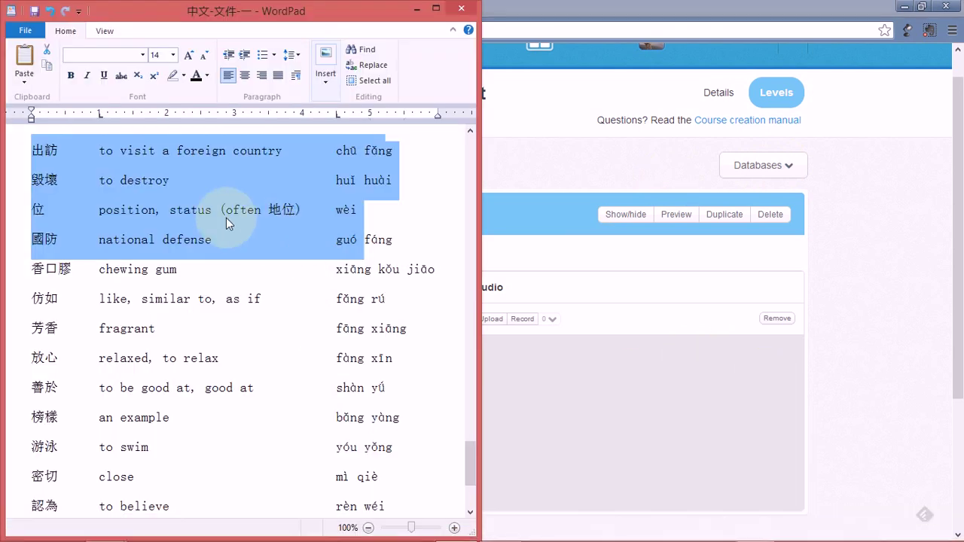
pyautogui.click(130, 196)
pyautogui.scroll(-2, 181, 222)
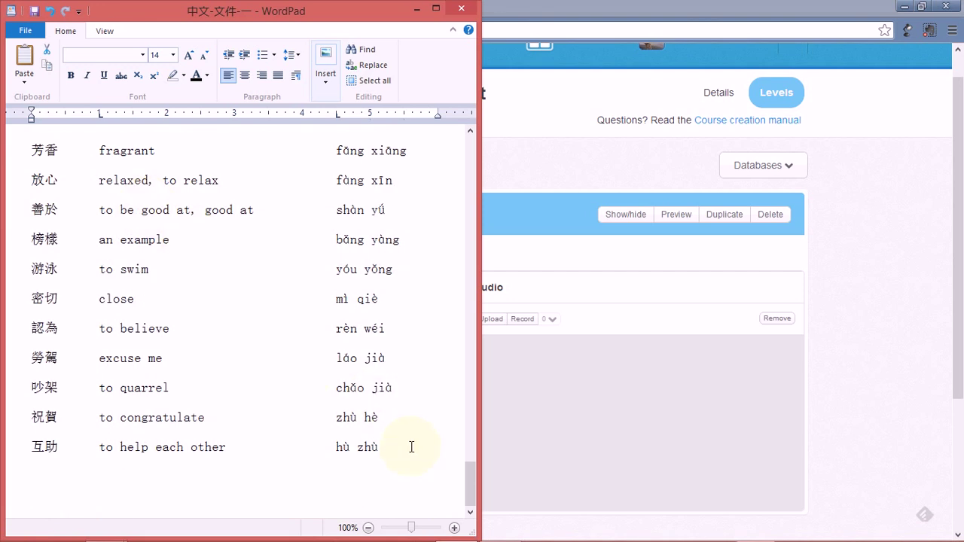
pyautogui.hotkey('ctrl', 'a')
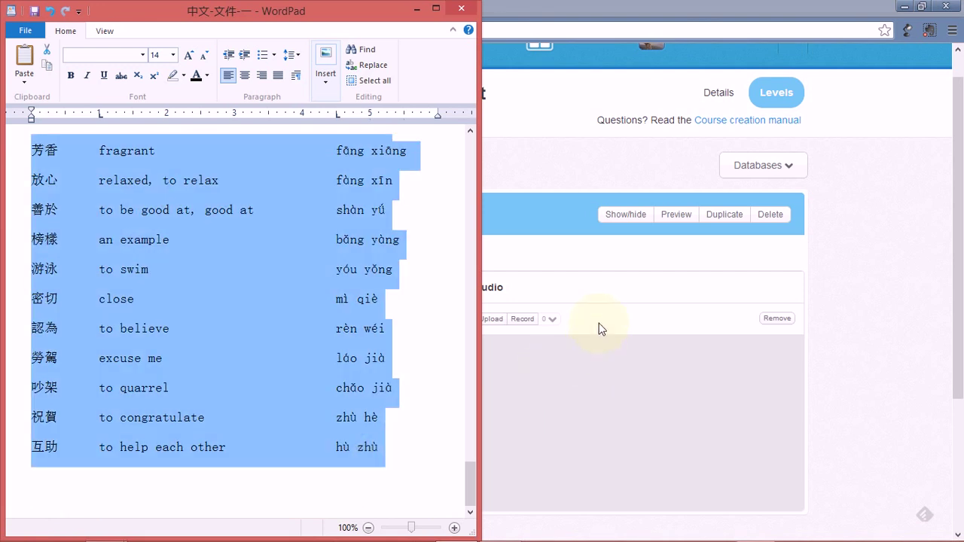
pyautogui.click(604, 291)
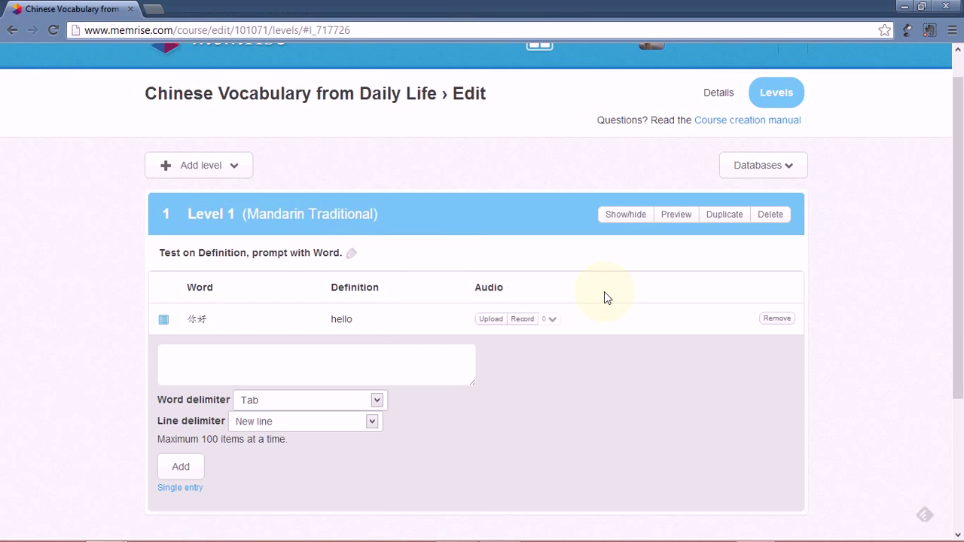
pyautogui.click(340, 345)
pyautogui.hotkey('ctrl', 'v')
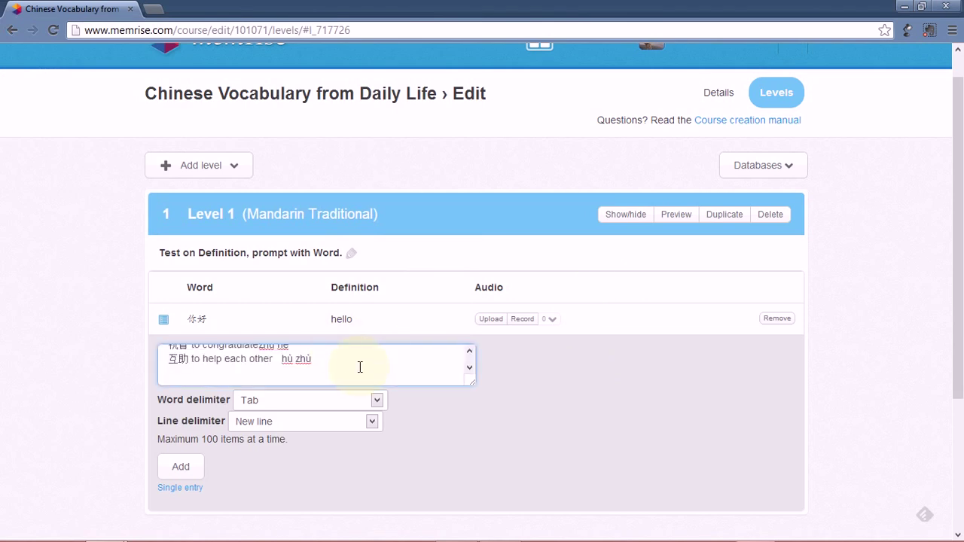
# - Add the pasted vocabulary to Level 1, keeping Tab as the word delimiter and New line as the line delimiter
pyautogui.scroll(5, 366, 361)
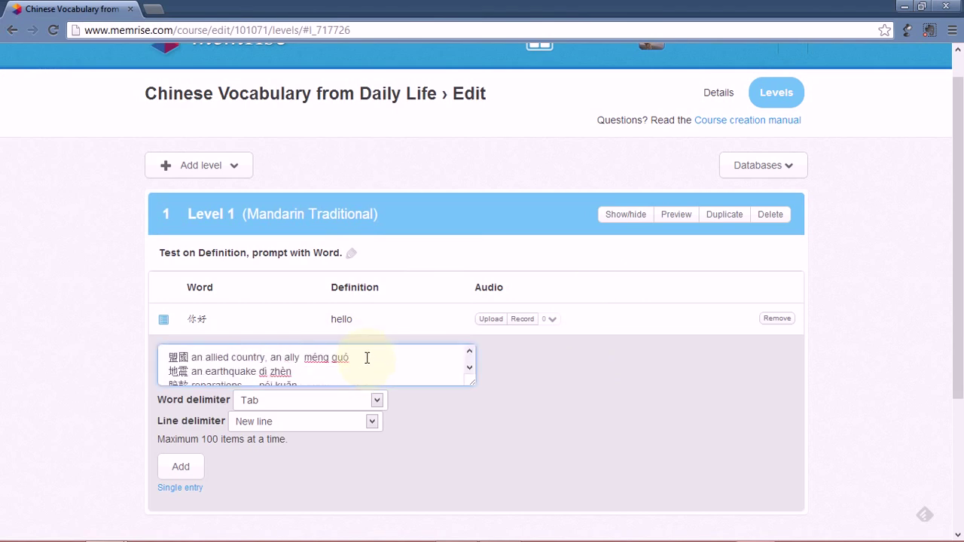
pyautogui.scroll(1, 367, 359)
pyautogui.scroll(-3, 888, 321)
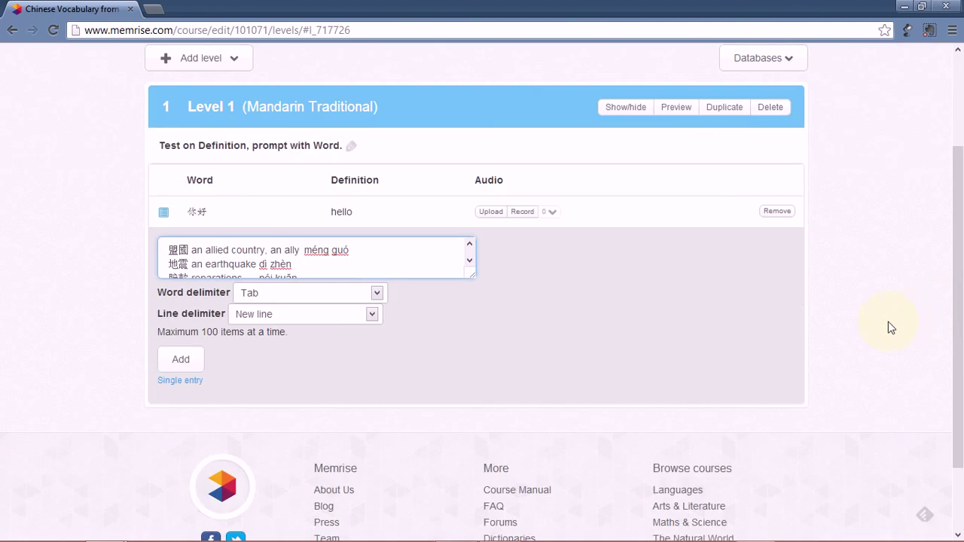
pyautogui.click(346, 300)
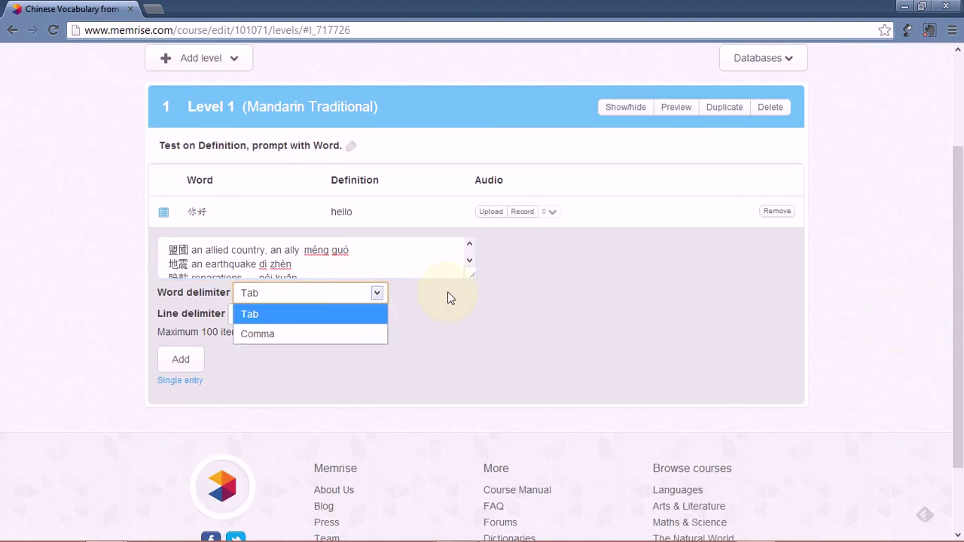
pyautogui.click(447, 293)
pyautogui.click(369, 314)
pyautogui.click(368, 314)
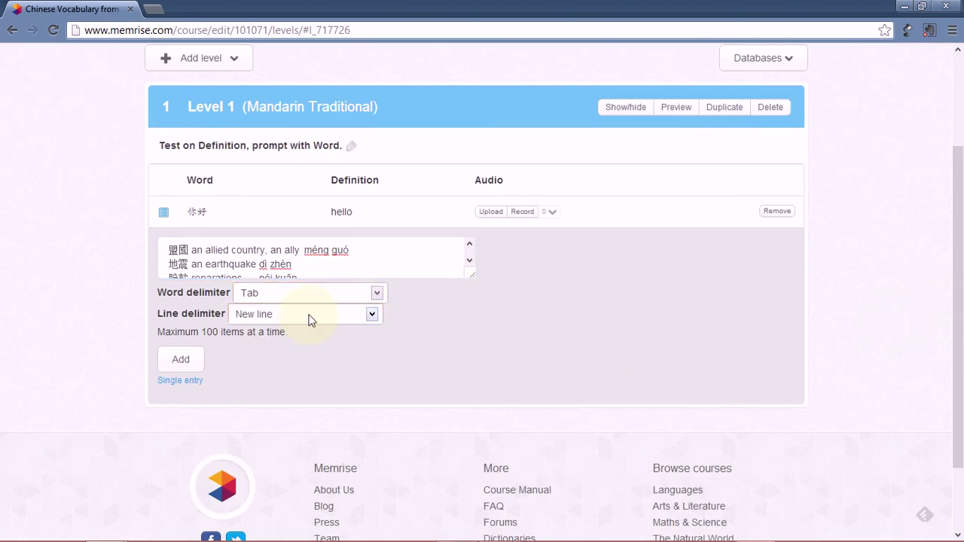
pyautogui.click(170, 361)
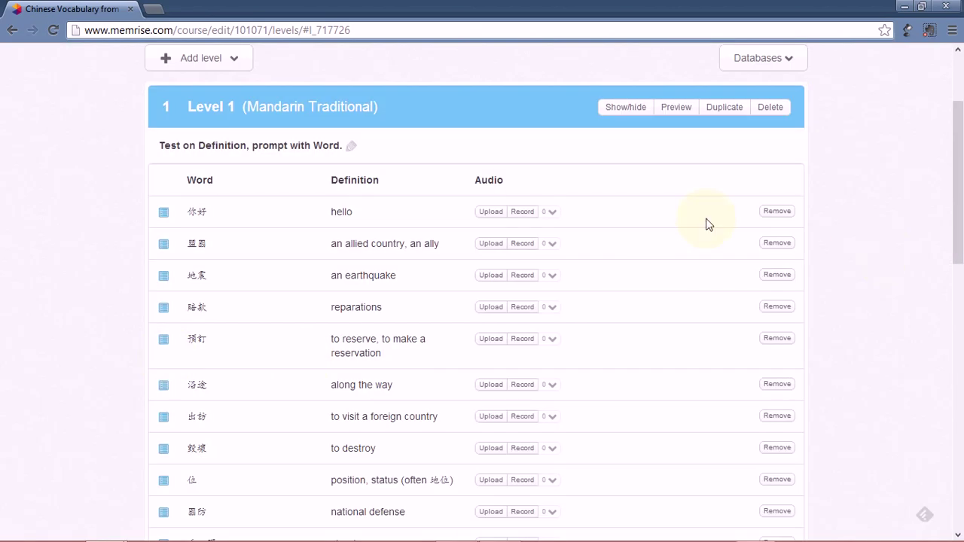
# - Open the public page of the course and look over its levels, progress and course options
pyautogui.moveTo(706, 224); pyautogui.dragTo(684, 374)
pyautogui.click(661, 268)
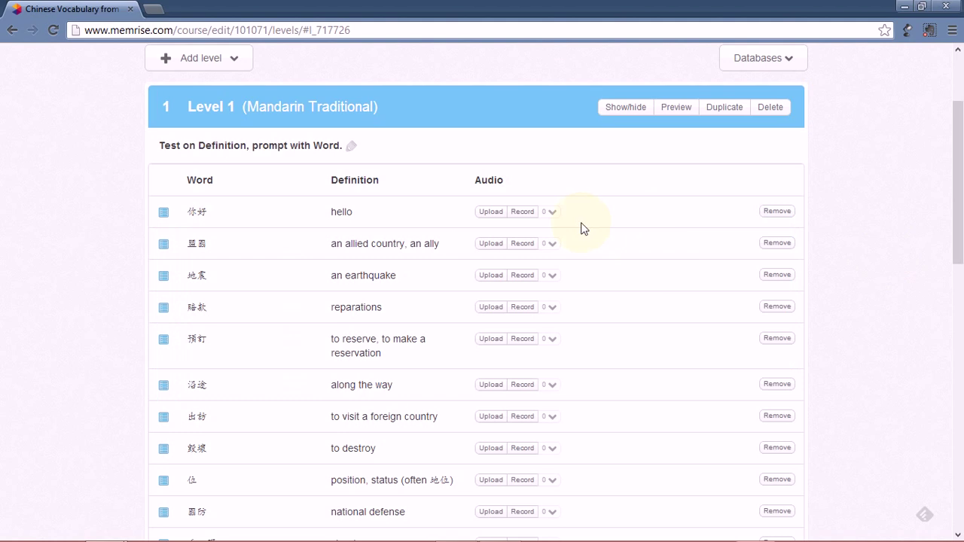
pyautogui.moveTo(960, 155); pyautogui.dragTo(955, 75)
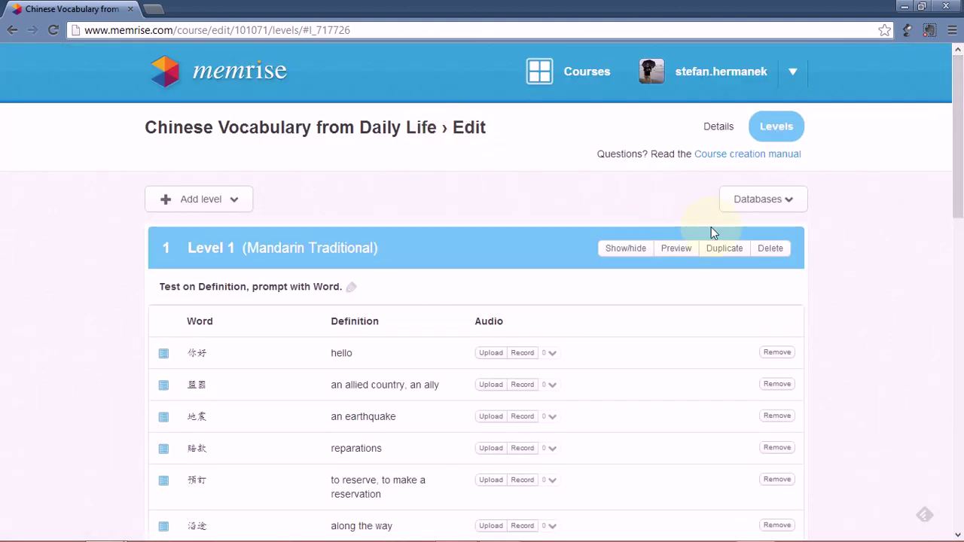
pyautogui.click(364, 134)
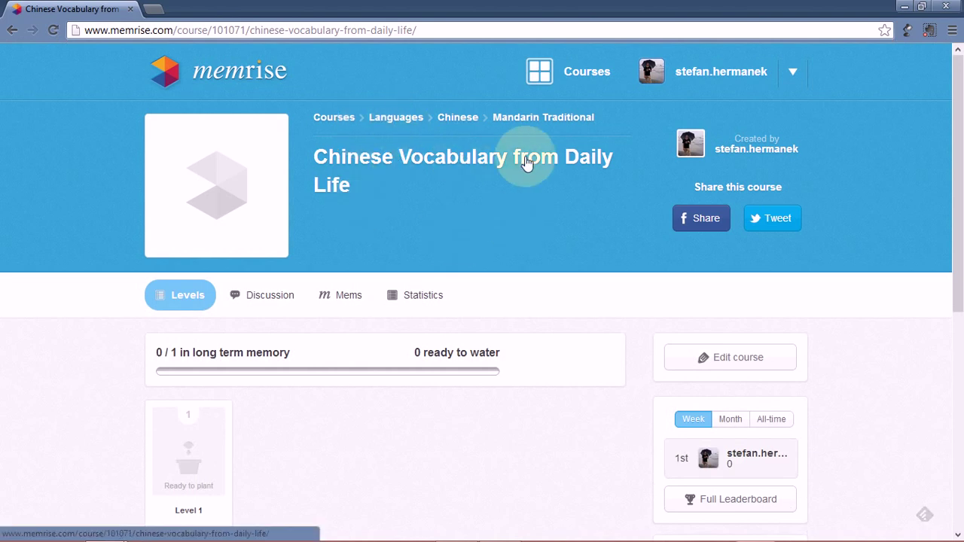
pyautogui.scroll(-2, 424, 189)
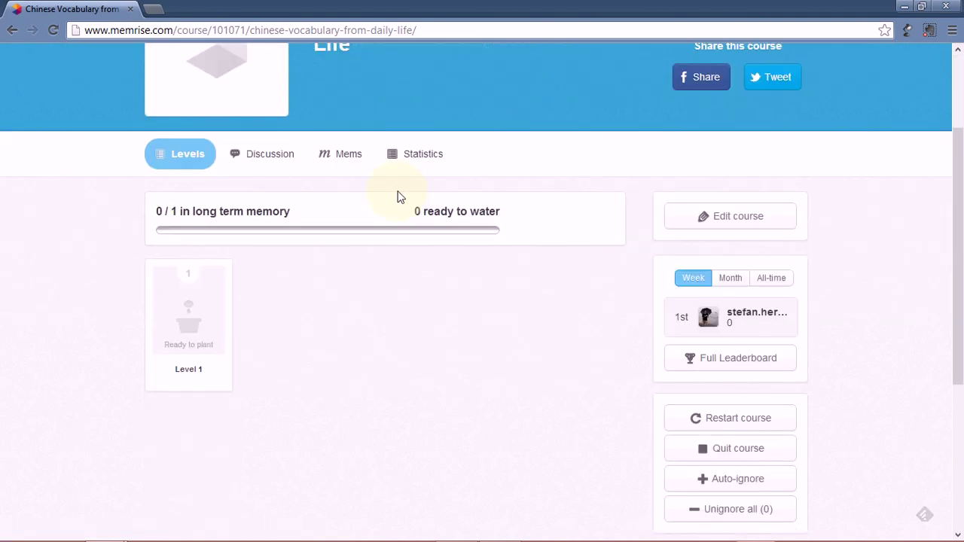
pyautogui.scroll(-1, 574, 193)
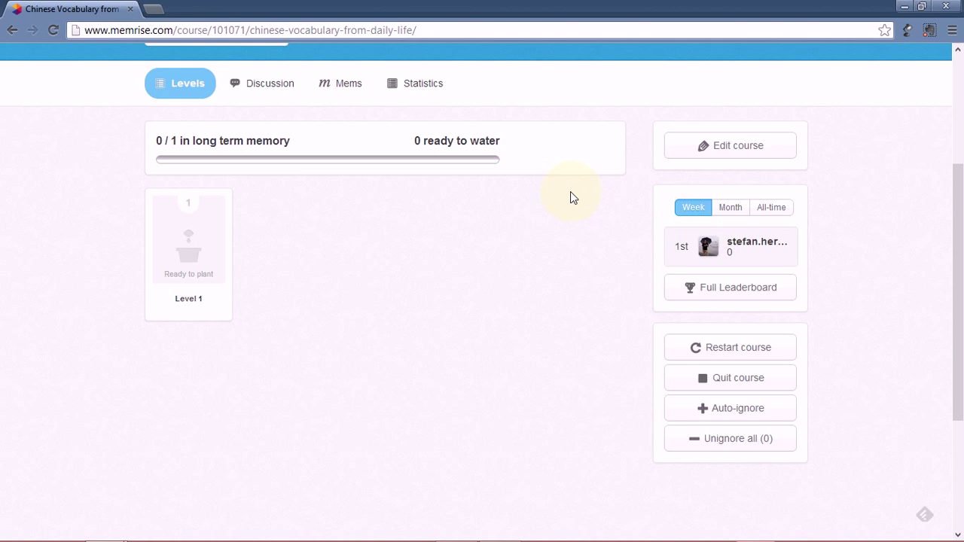
pyautogui.scroll(2, 570, 191)
pyautogui.scroll(1, 609, 204)
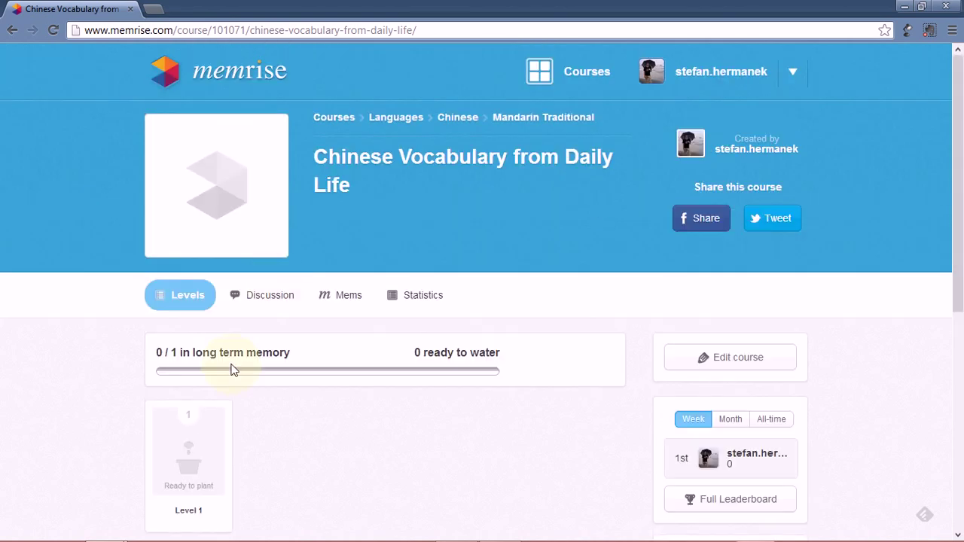
# - Open Level 1 from the course page and start planting its words, accepting the mem shown for "hello"
pyautogui.click(180, 471)
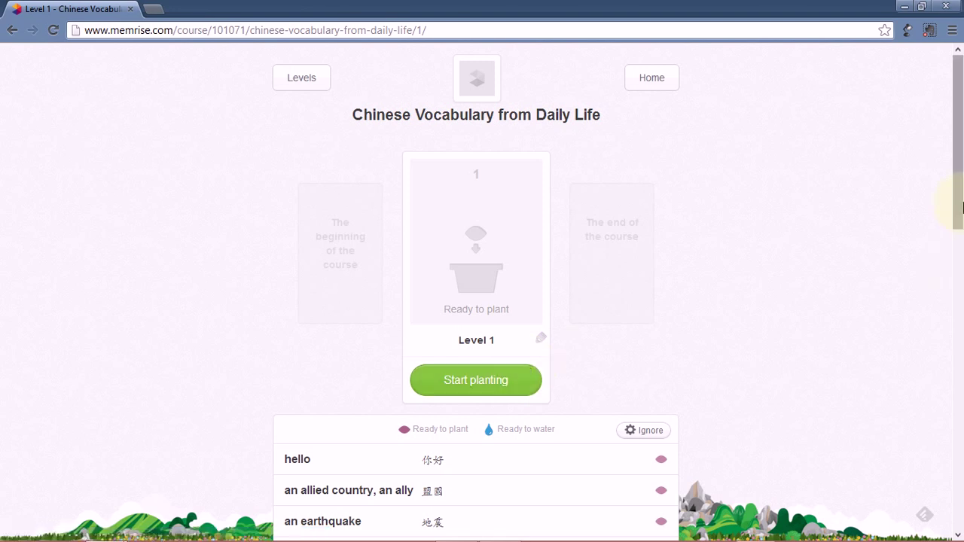
pyautogui.moveTo(958, 204); pyautogui.dragTo(962, 527)
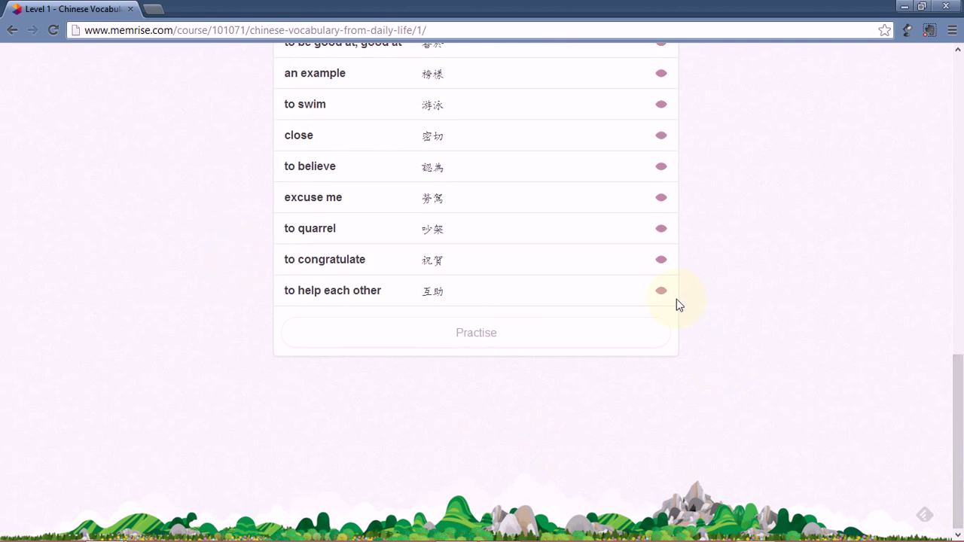
pyautogui.moveTo(962, 431); pyautogui.dragTo(961, 121)
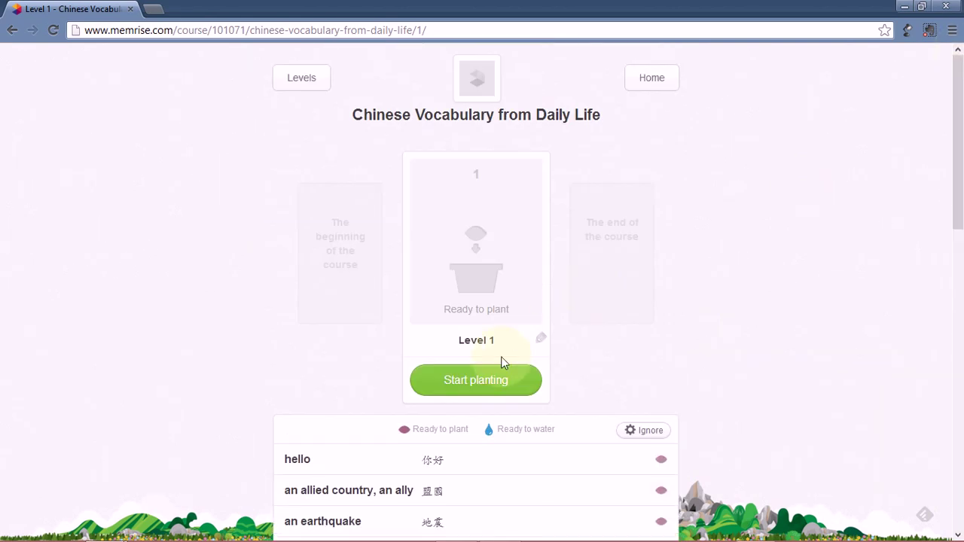
pyautogui.click(483, 386)
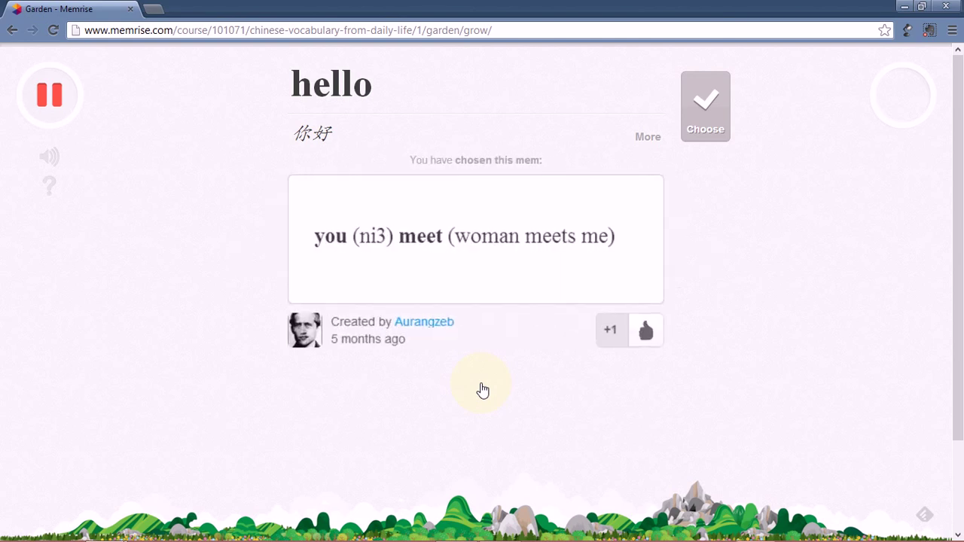
pyautogui.press('Return')
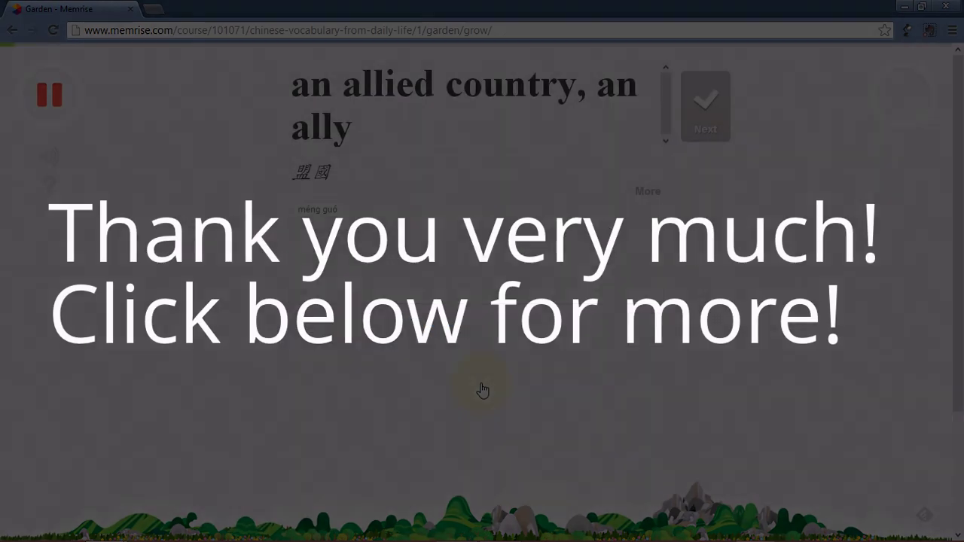